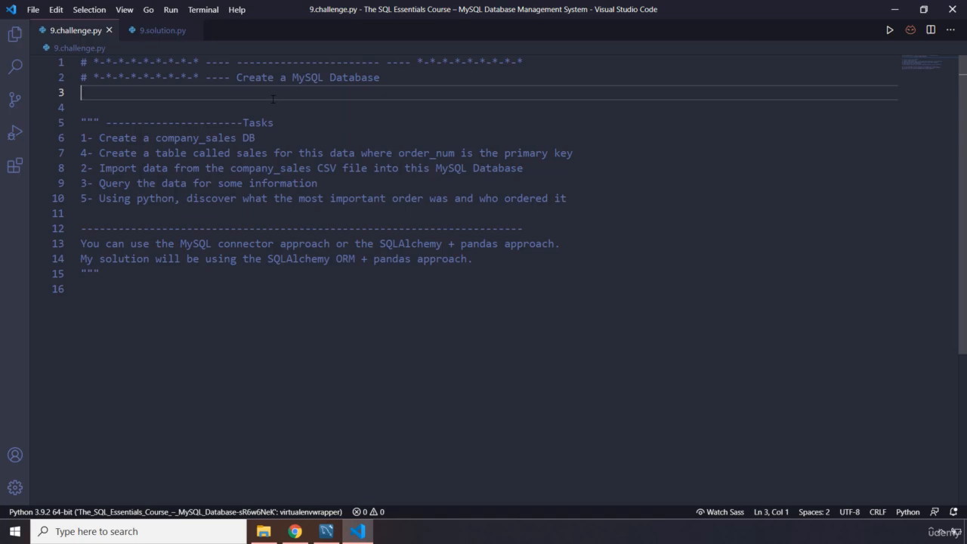
Reword task 4 so the sales table is created for this DB, noting its primary key
click(264, 532)
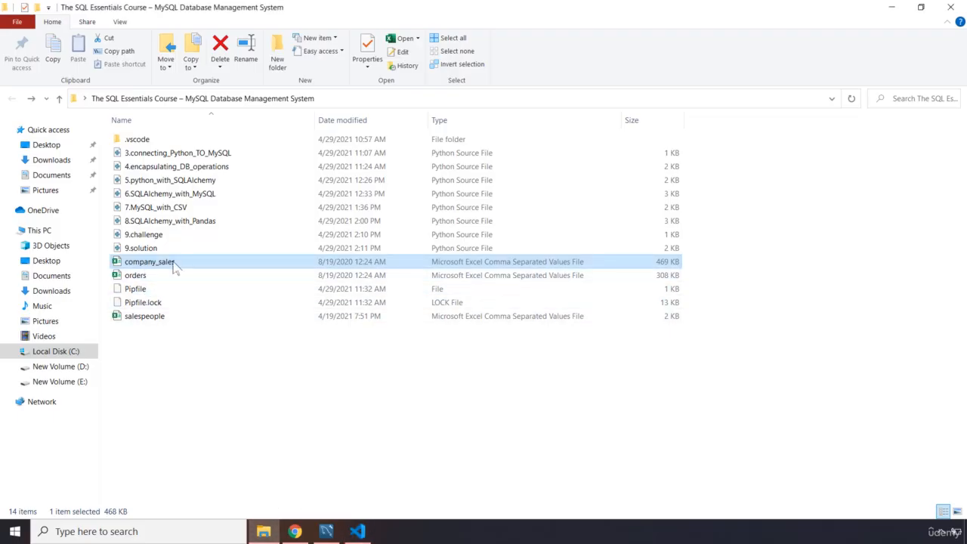
click(358, 531)
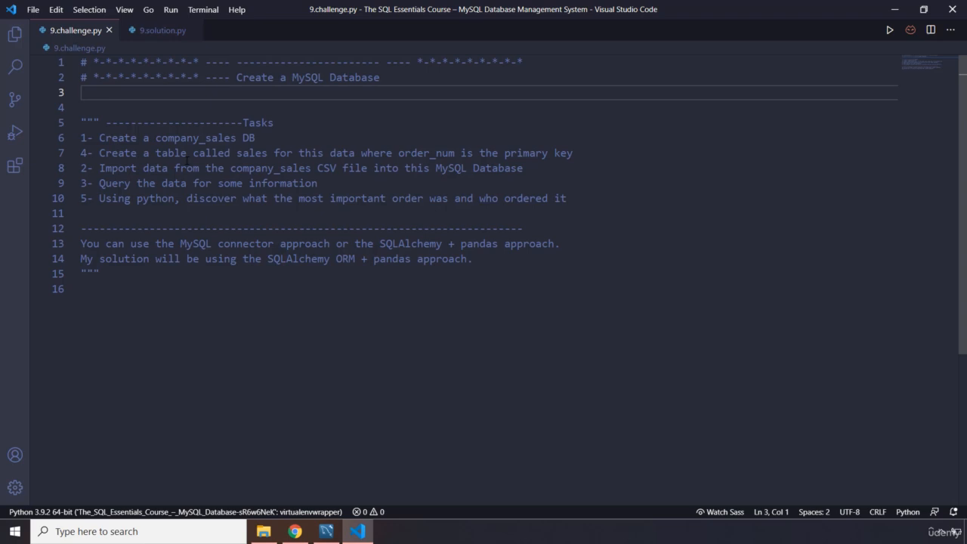
double_click(342, 152)
text(DB)
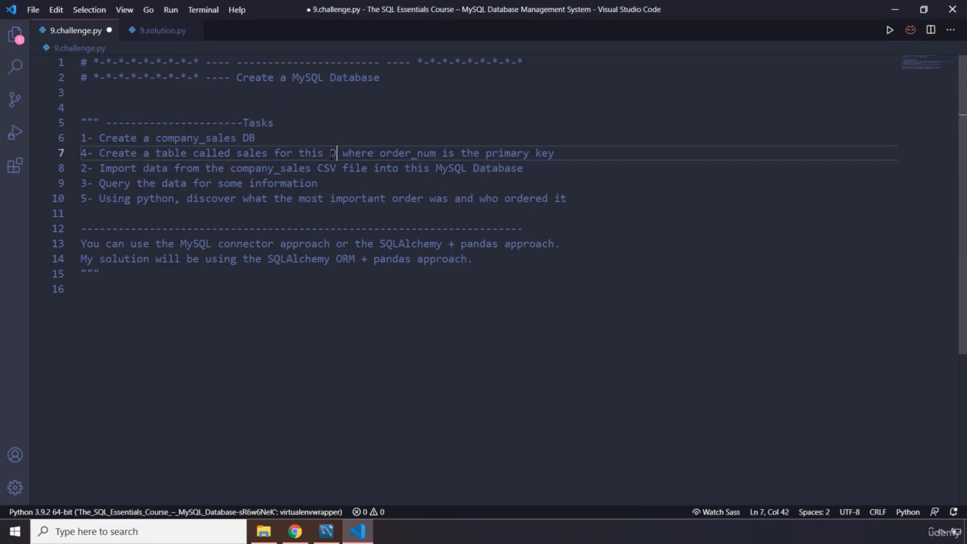
click(429, 152)
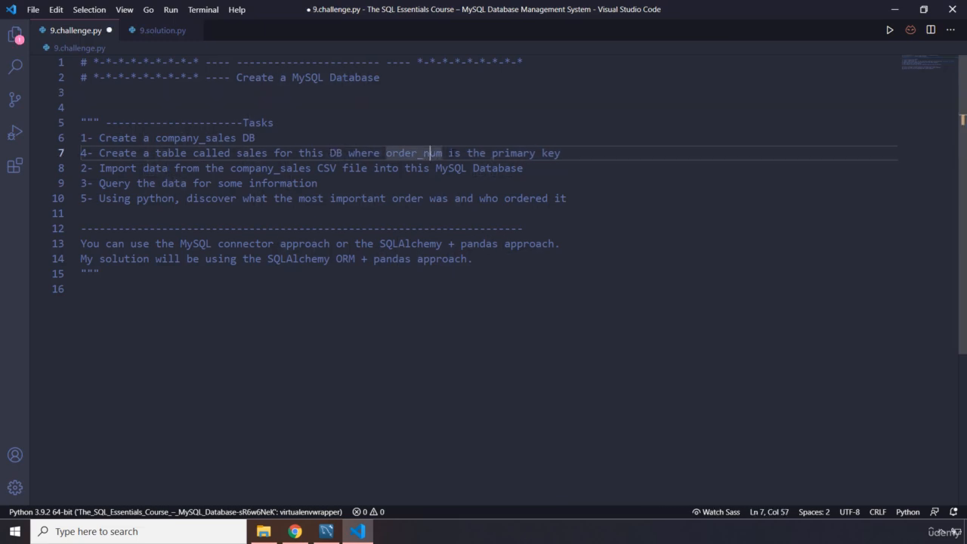
click(537, 152)
drag(541, 152, 588, 153)
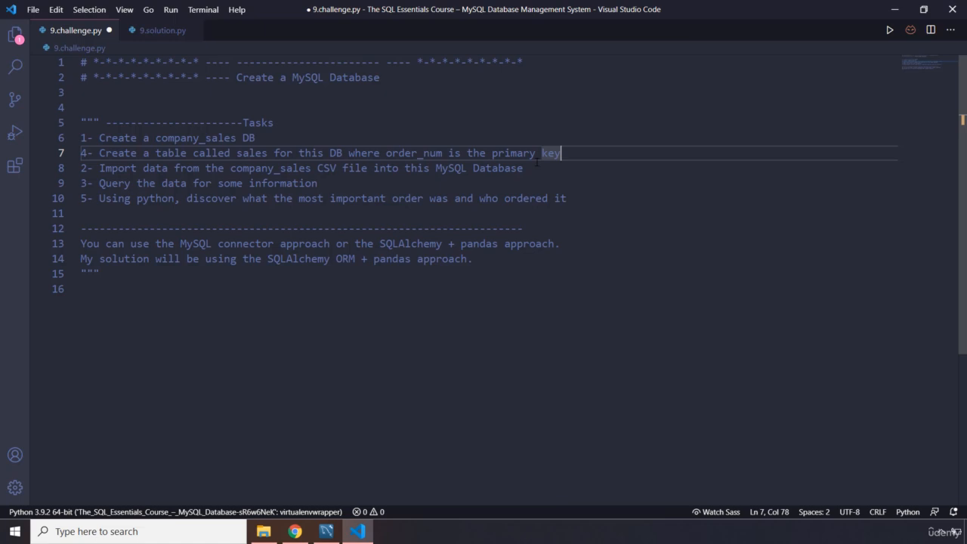
Walk through the query task and task 5's wording about the biggest order
drag(137, 183, 225, 183)
click(342, 182)
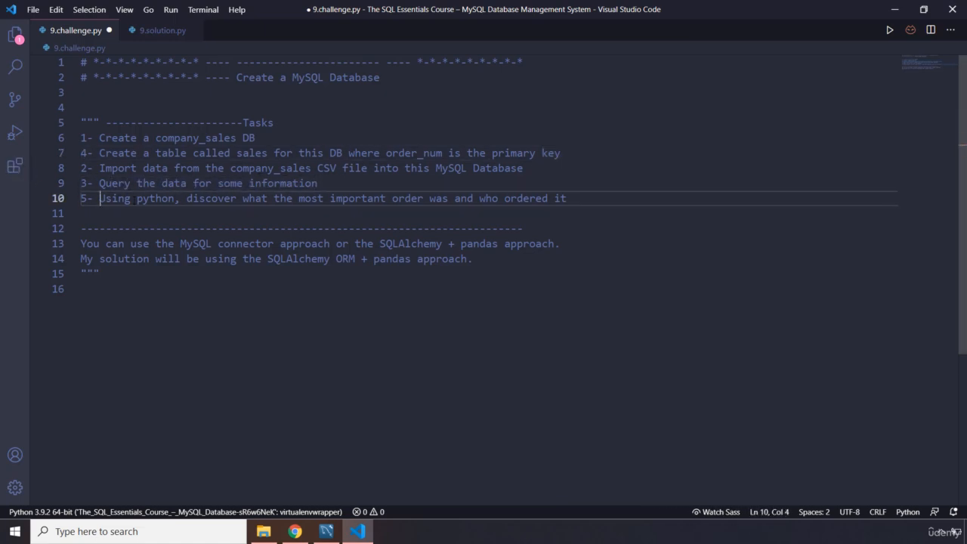
drag(99, 198, 290, 198)
click(161, 213)
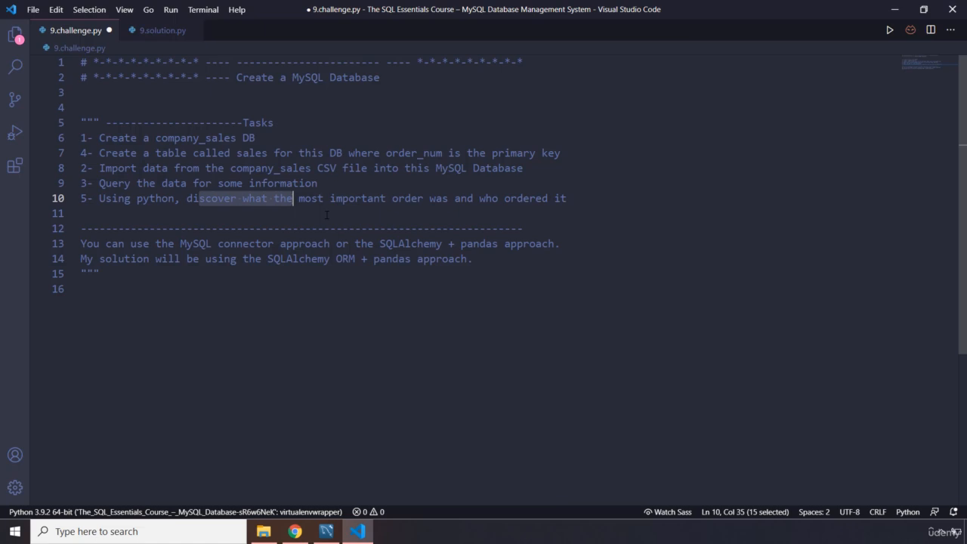
click(309, 217)
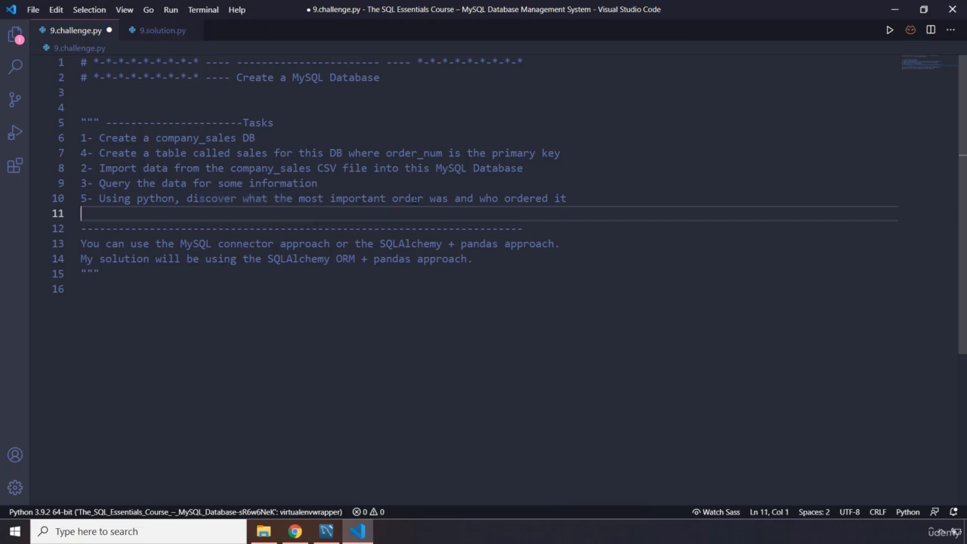
click(531, 198)
click(606, 197)
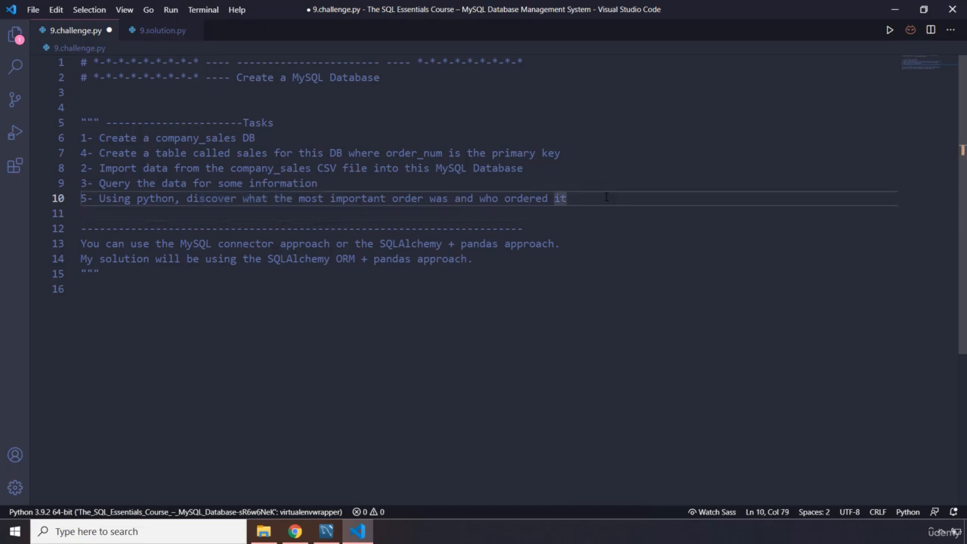
Review the approach notes, highlighting the SQLAlchemy ORM + pandas solution phrase
click(78, 244)
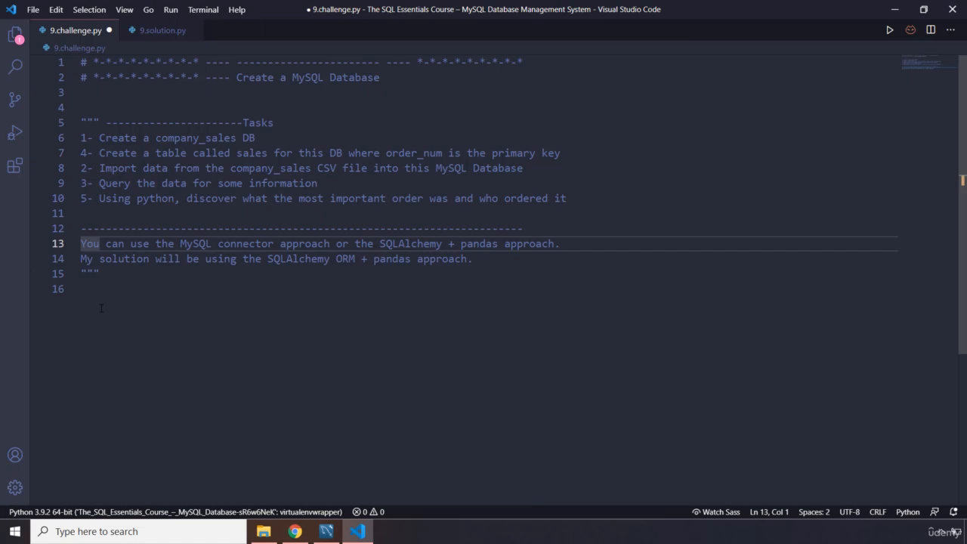
click(132, 325)
double_click(188, 244)
click(249, 243)
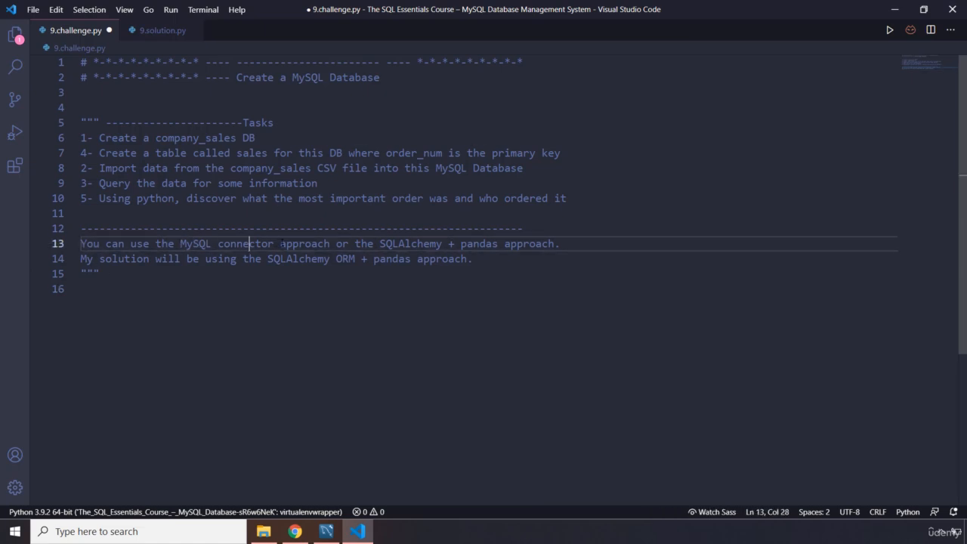
click(293, 244)
drag(357, 244, 410, 243)
click(501, 243)
click(575, 244)
double_click(451, 259)
drag(473, 258, 81, 259)
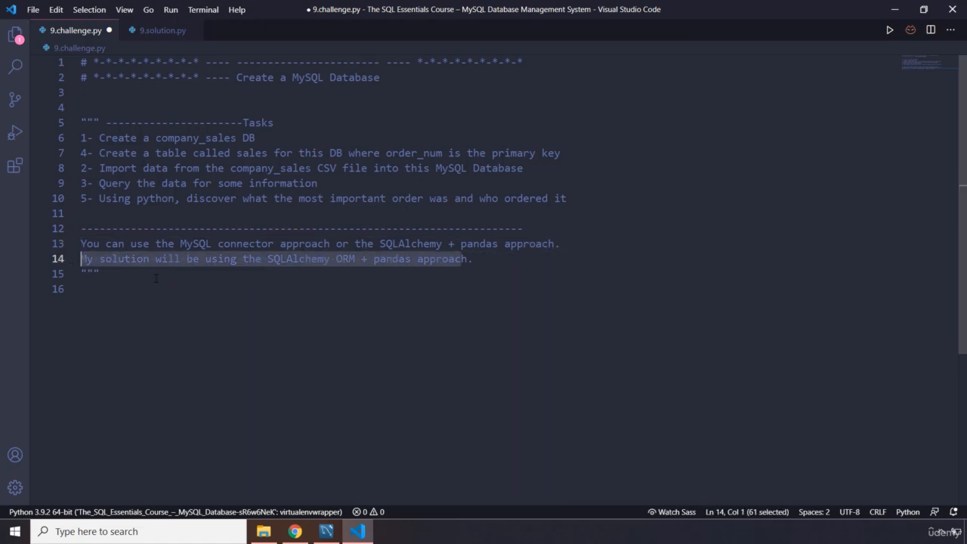
click(174, 291)
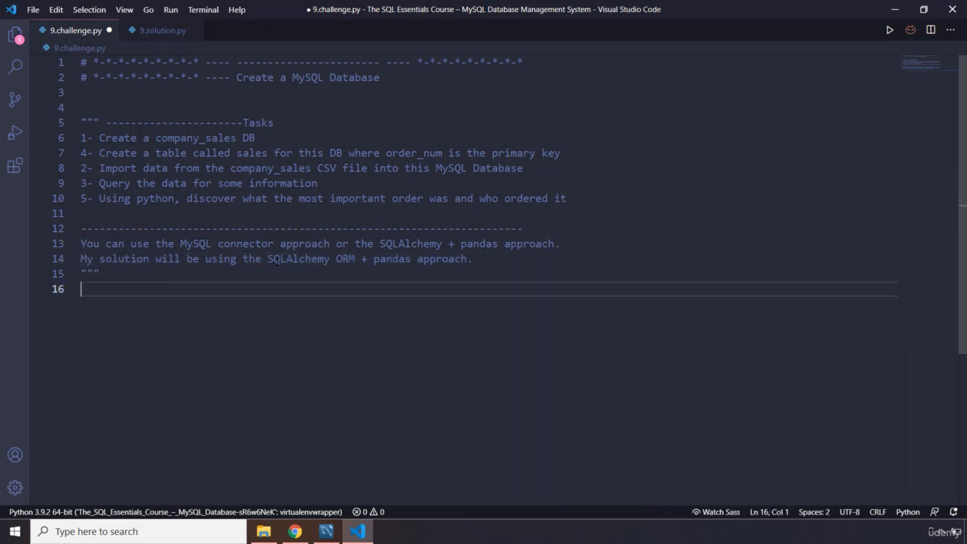
drag(284, 259, 474, 258)
click(562, 289)
Switch to 9.solution.py and review its import lines
key(ctrl+z)
click(162, 30)
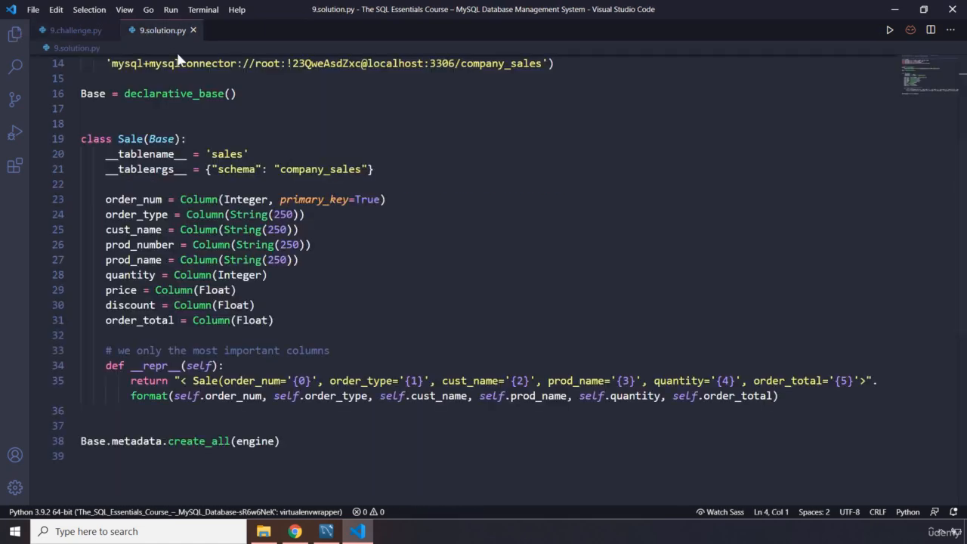
scroll(325, 201, up, 5)
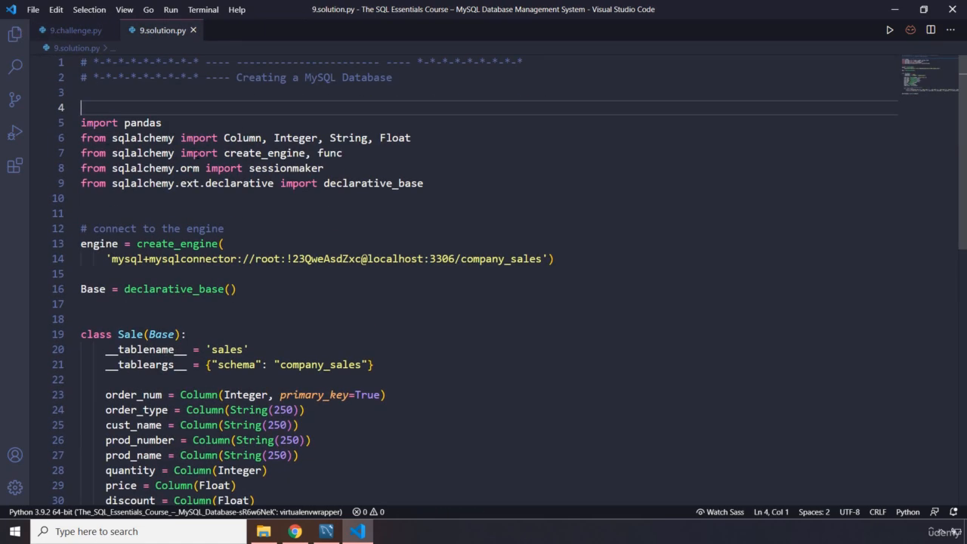
scroll(308, 151, down, 3)
scroll(322, 294, down, 3)
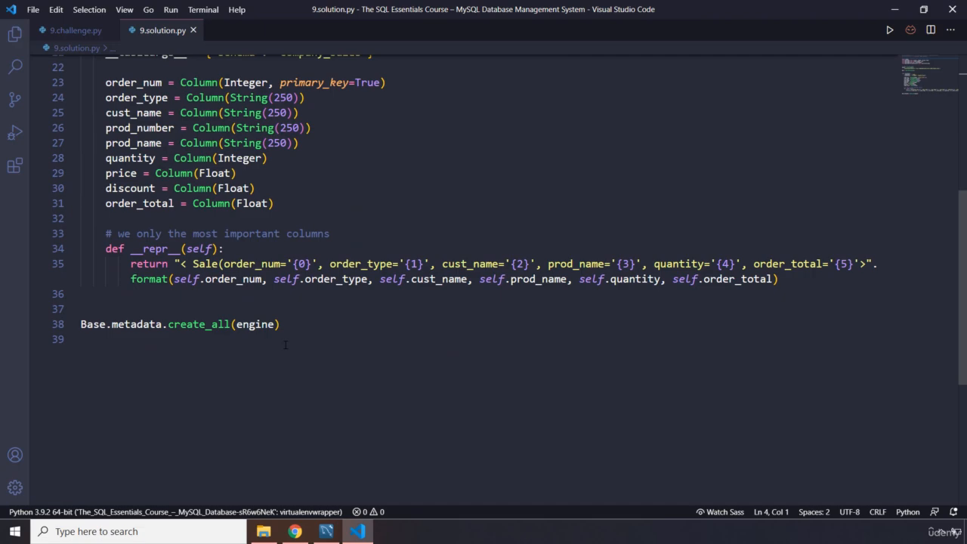
scroll(280, 319, up, 6)
scroll(280, 318, down, 5)
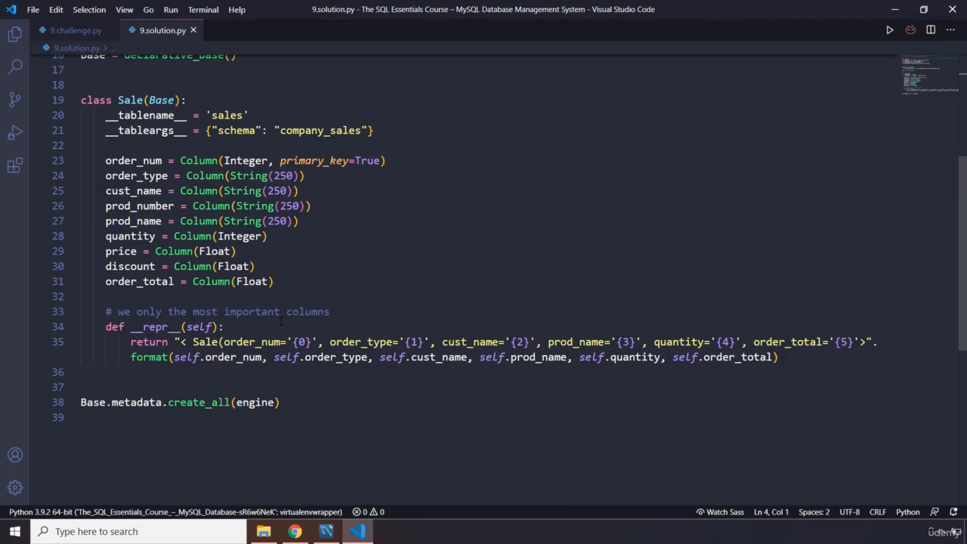
scroll(281, 319, down, 4)
click(214, 345)
scroll(655, 300, up, 3)
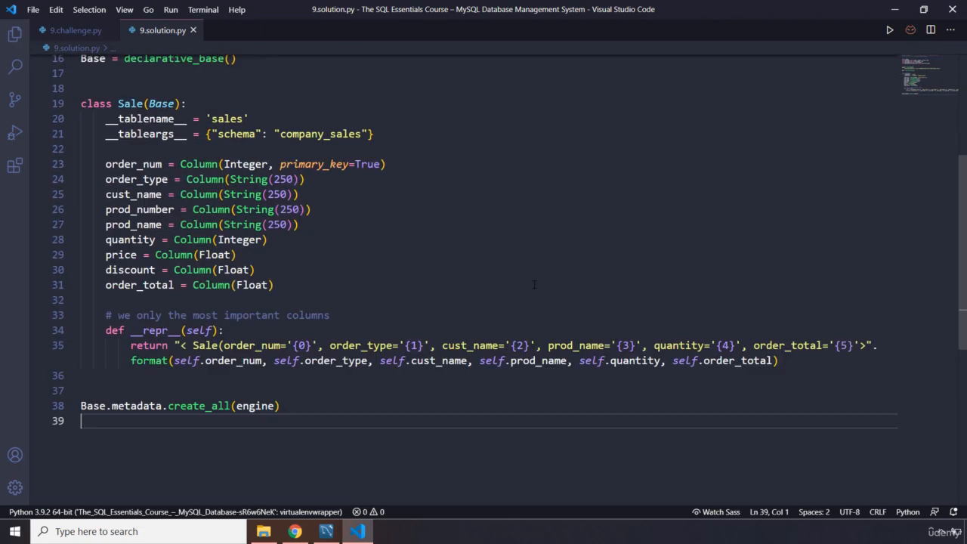
scroll(479, 281, up, 5)
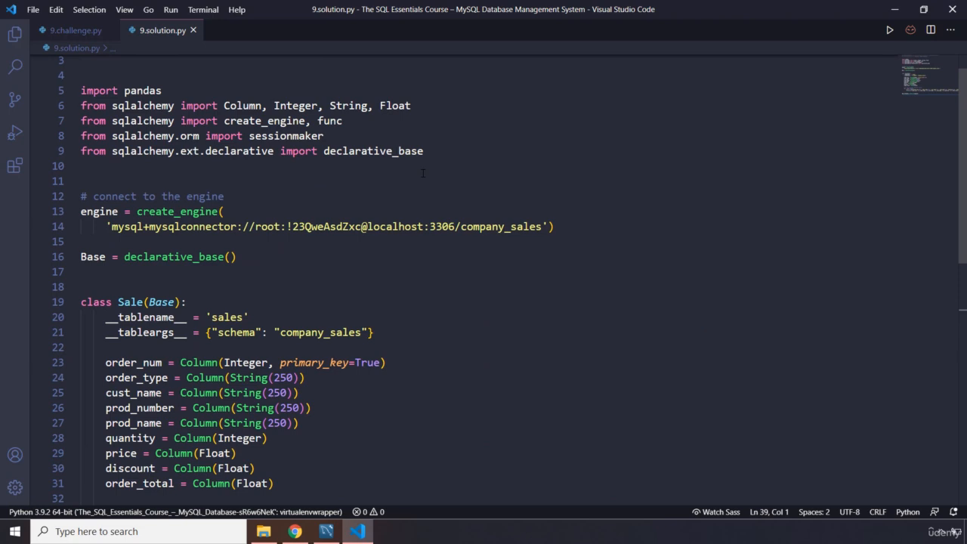
drag(80, 91, 423, 152)
click(501, 161)
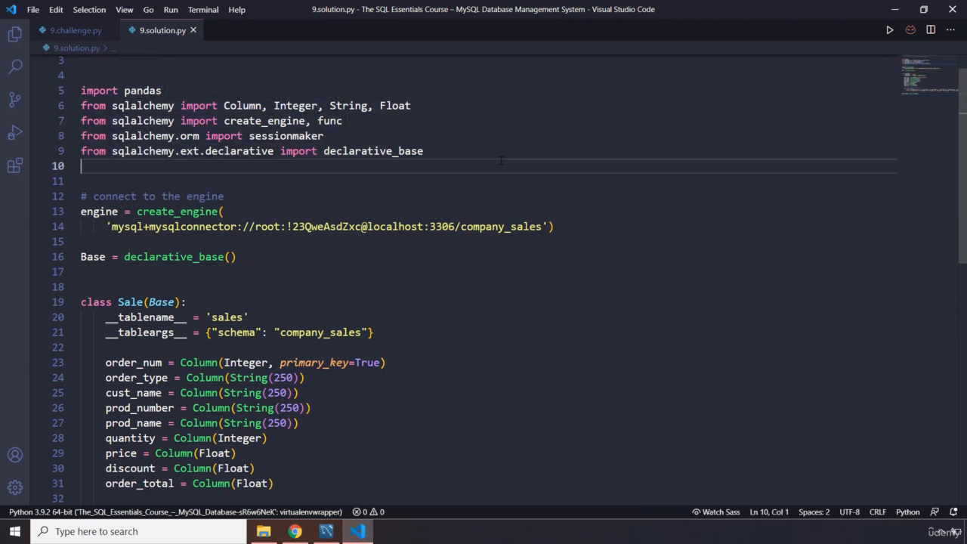
drag(81, 91, 81, 166)
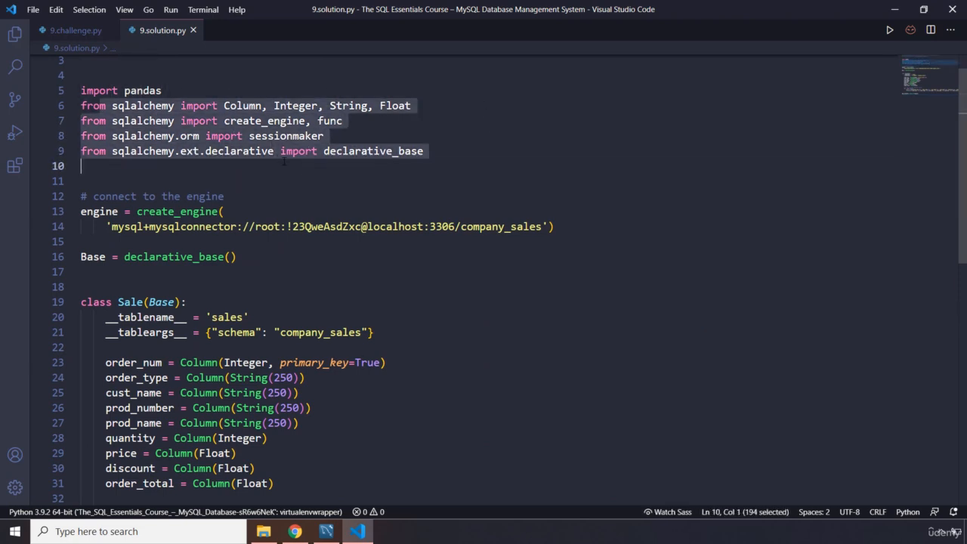
click(250, 182)
drag(137, 212, 554, 226)
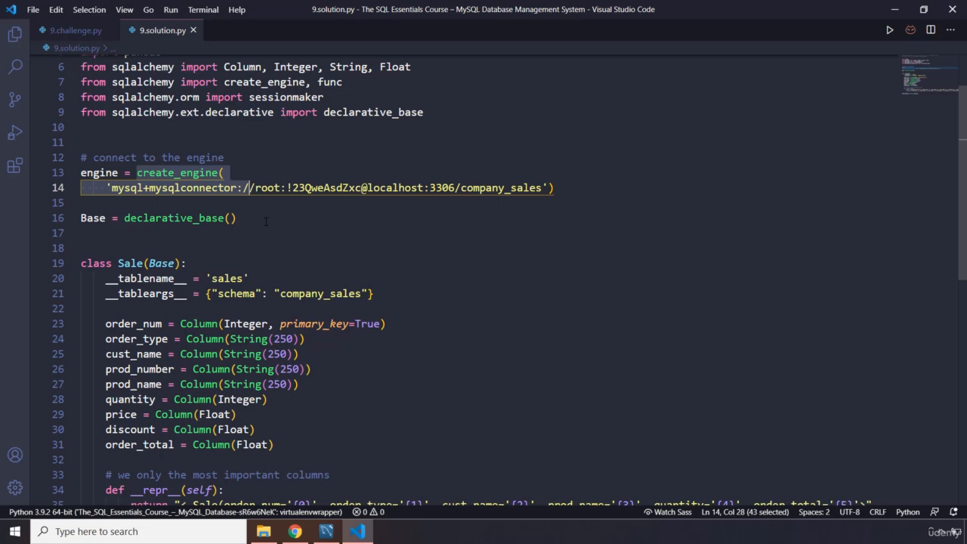
scroll(453, 227, down, 2)
drag(236, 178, 87, 179)
scroll(87, 178, down, 2)
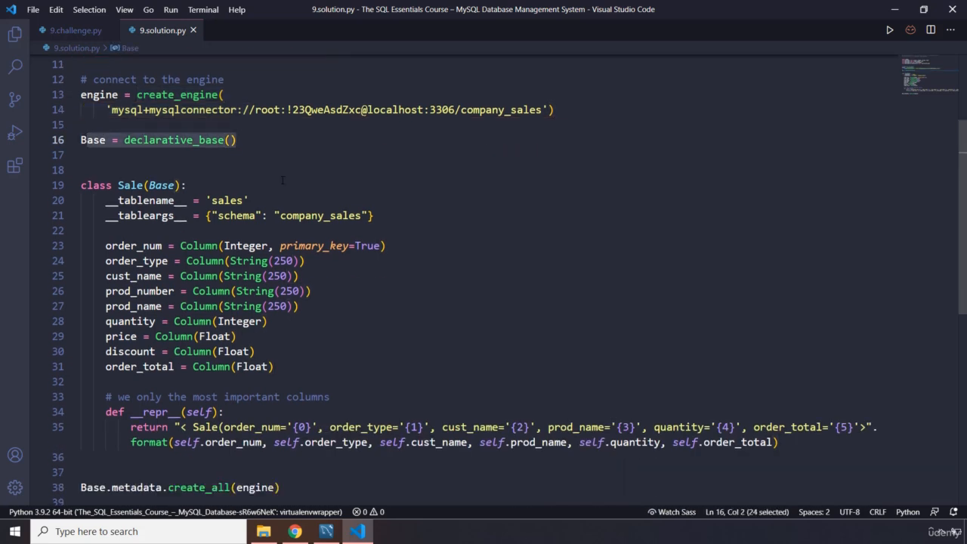
Check the Sale class name, __tablename__ and the database name in the connection string
double_click(130, 146)
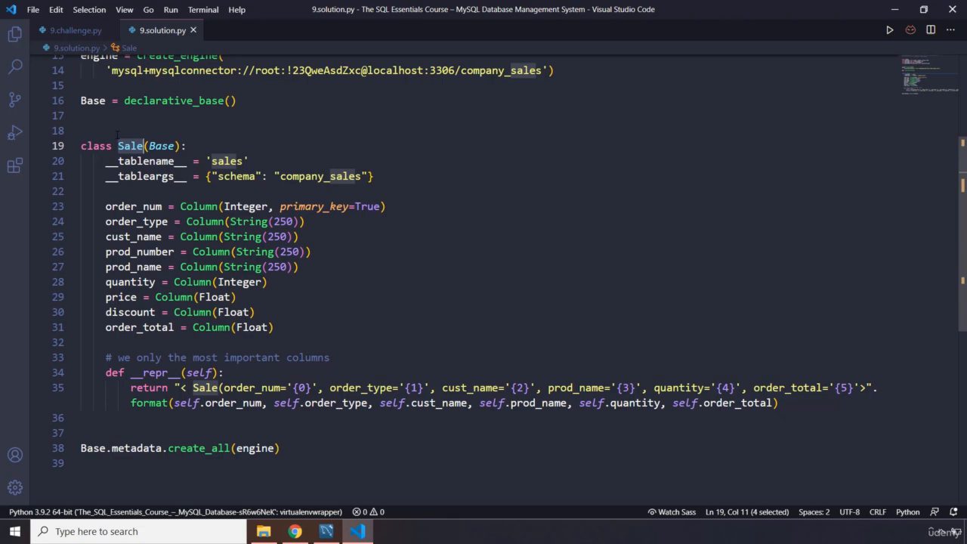
click(275, 161)
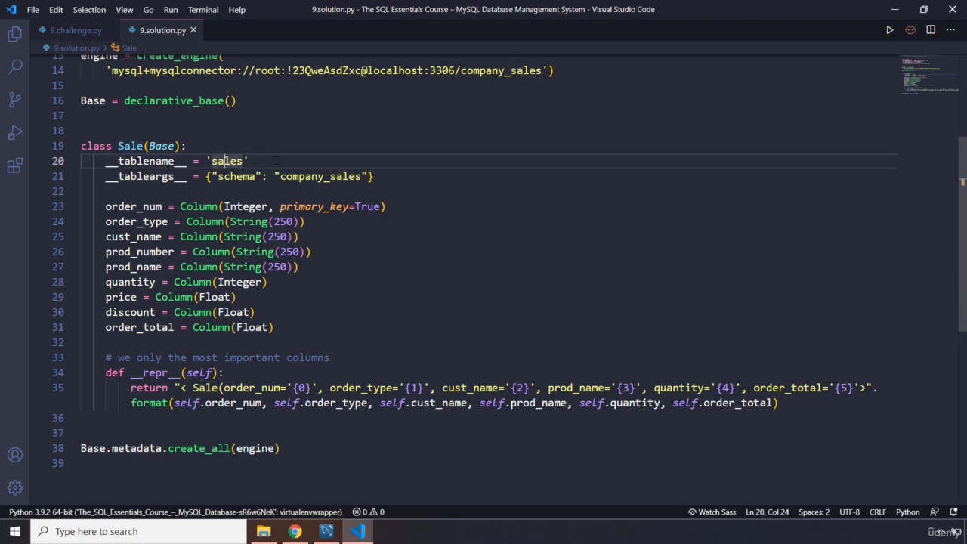
click(74, 32)
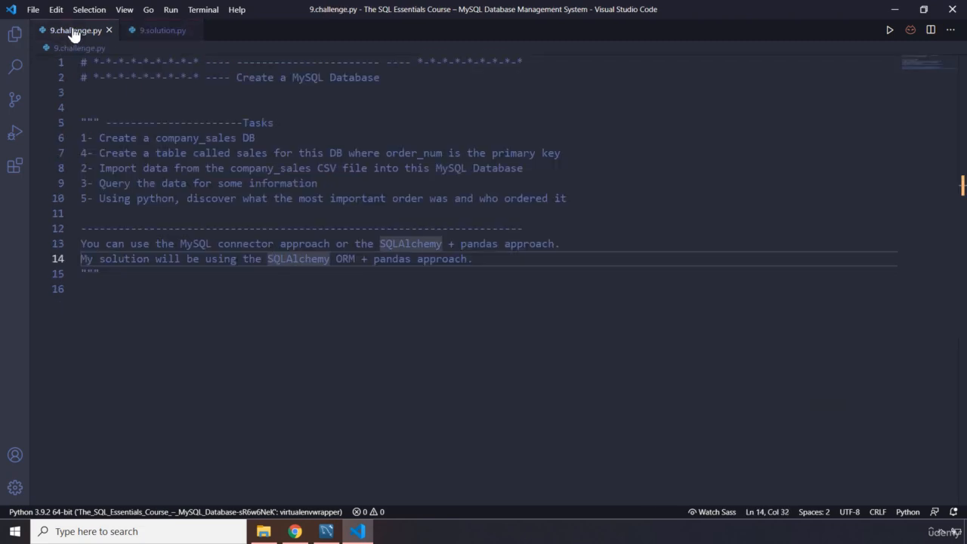
click(142, 32)
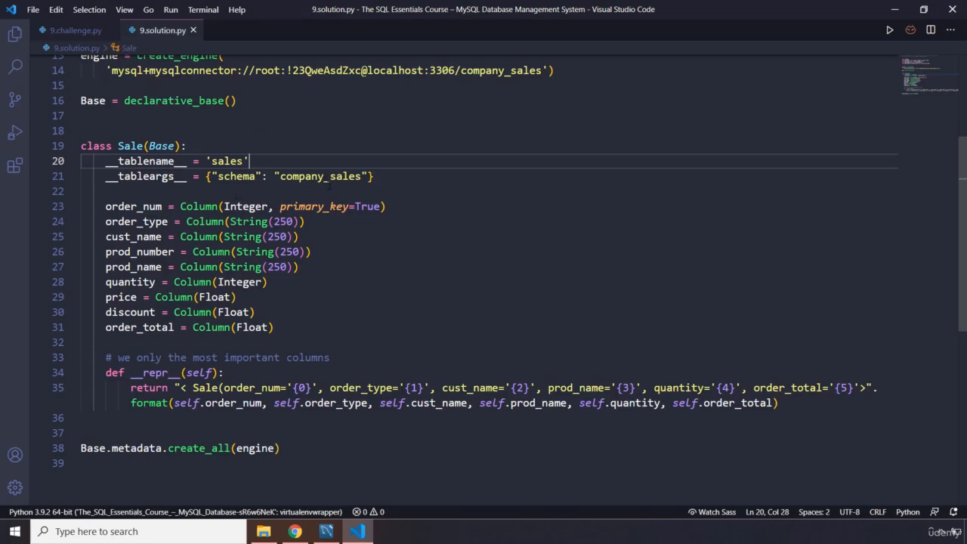
click(484, 70)
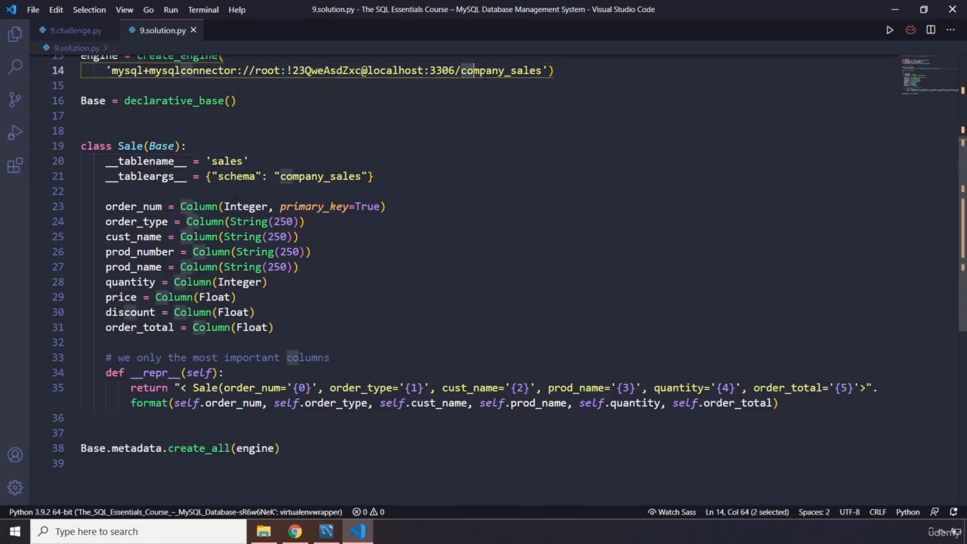
key(End)
key(Down)
key(Down)
scroll(523, 112, down, 2)
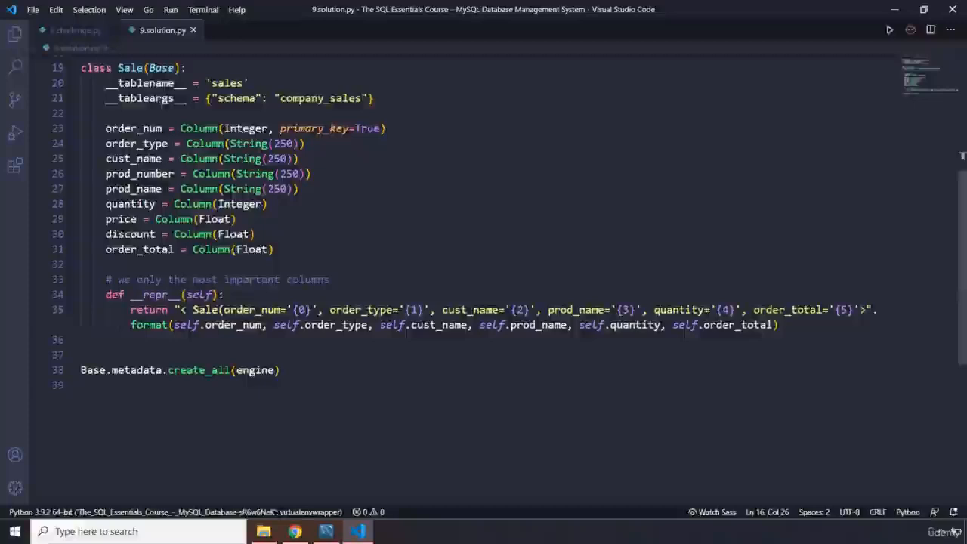
drag(106, 129, 162, 129)
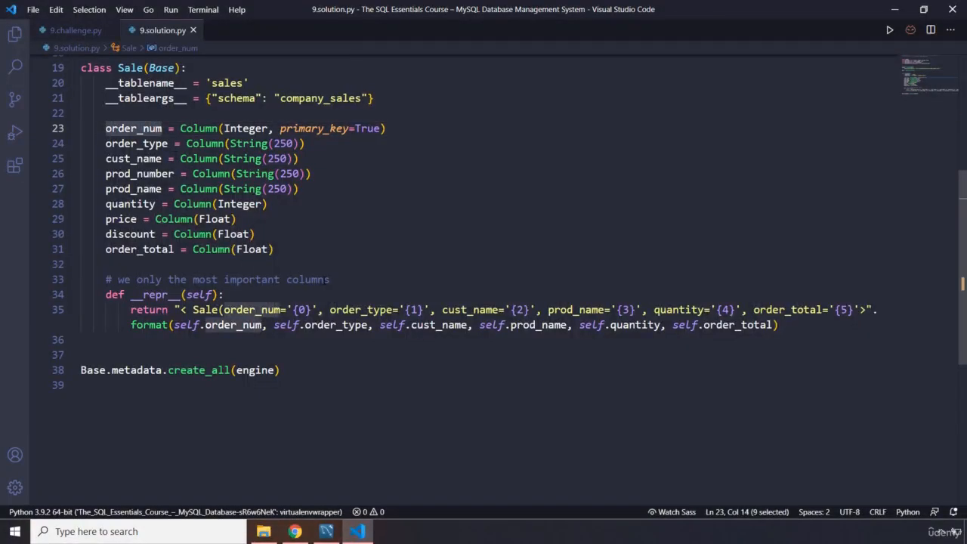
Step through the Sale columns from cust_name and prod_name down to order_total
click(83, 143)
click(125, 159)
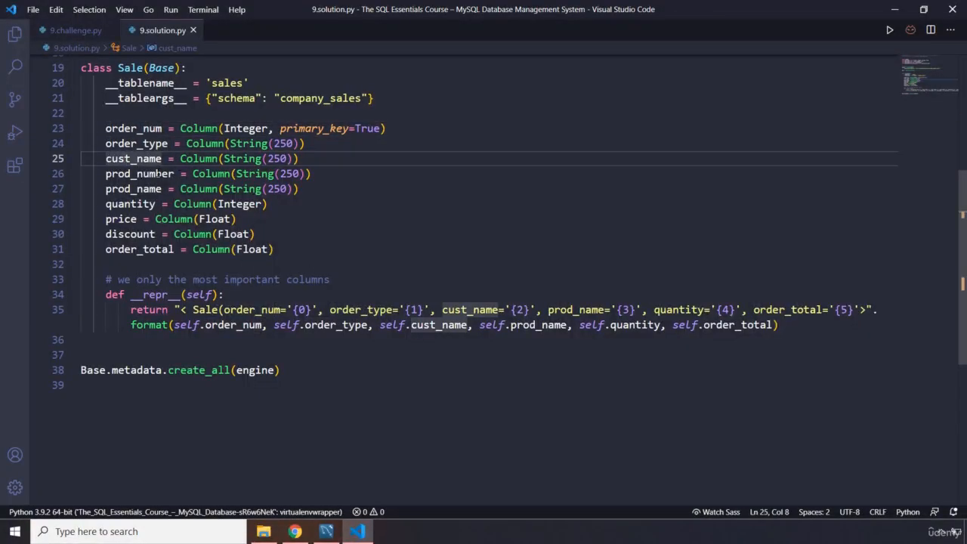
click(155, 173)
click(151, 189)
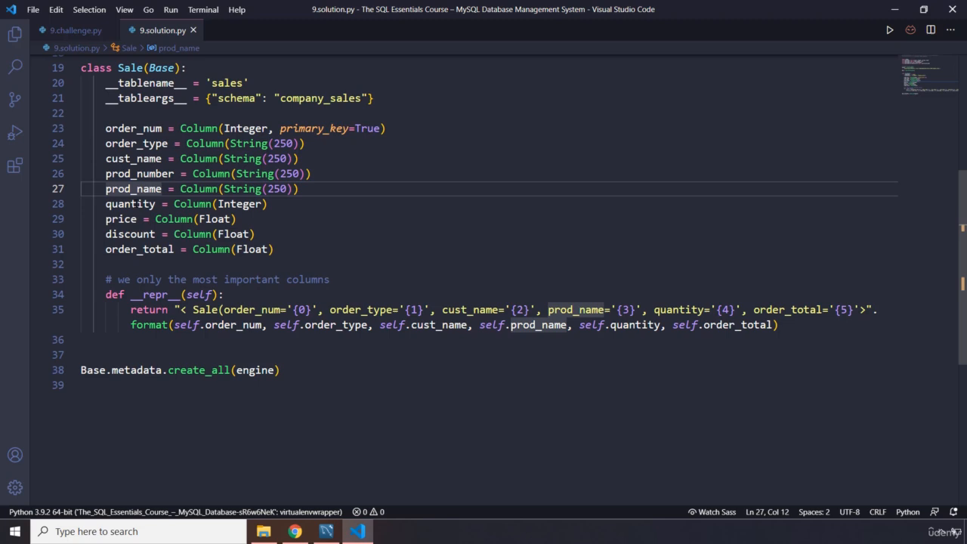
click(137, 204)
click(118, 219)
click(131, 234)
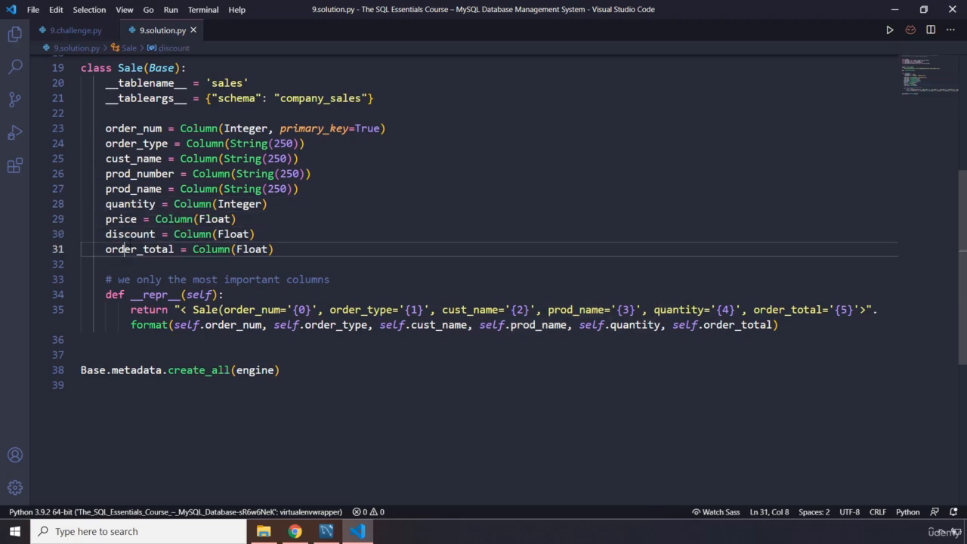
scroll(331, 219, down, 2)
drag(790, 247, 83, 201)
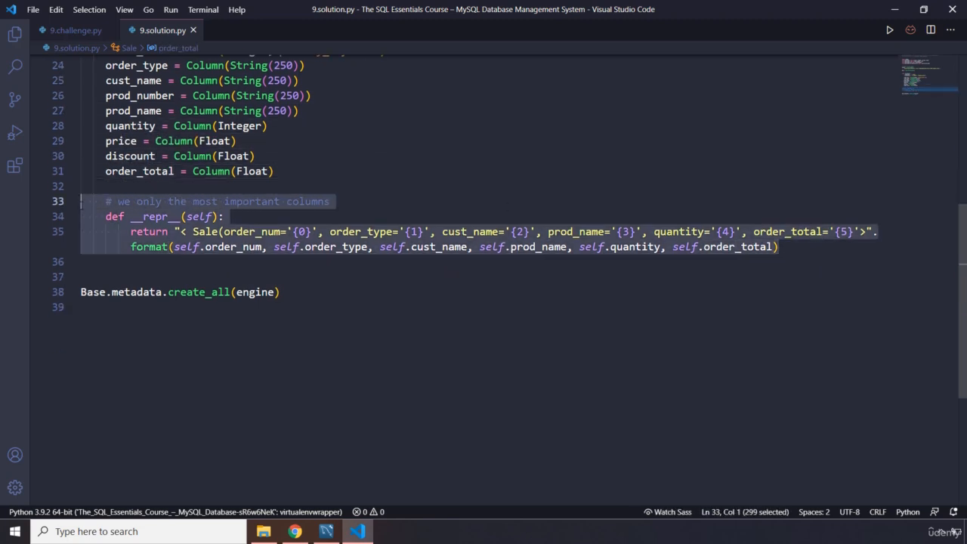
scroll(261, 270, down, 2)
Review the __repr__ block and Base.metadata.create_all call, ending on the empty line below
click(260, 271)
key(shift+Up)
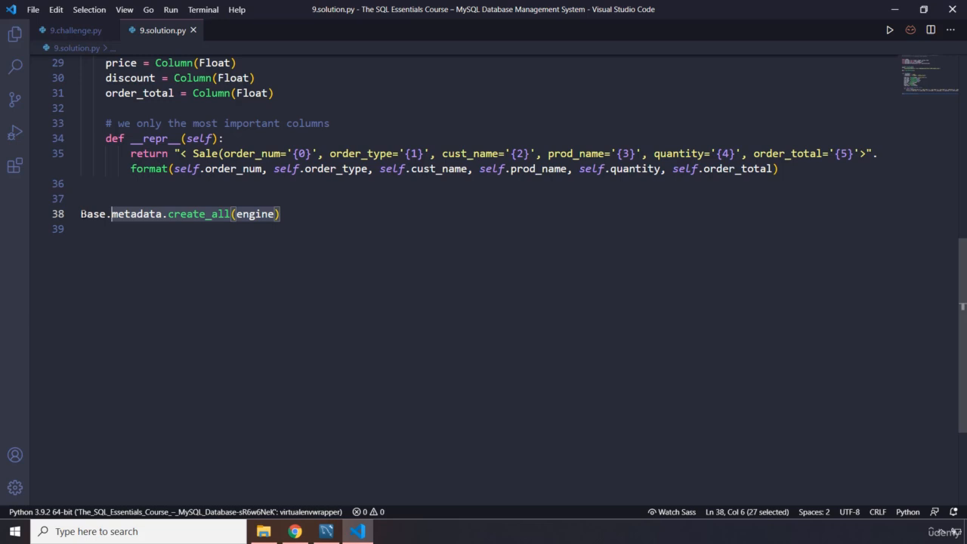
click(185, 257)
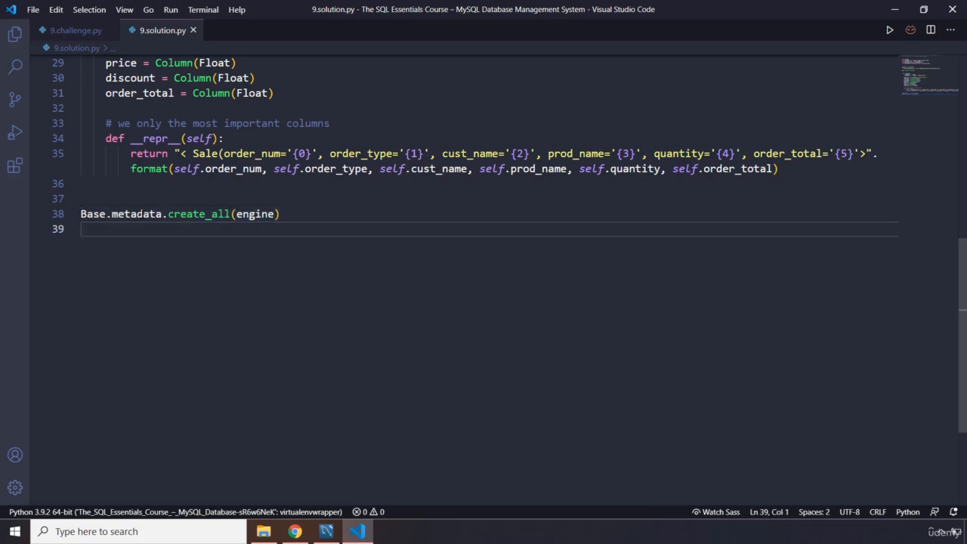
click(142, 214)
drag(106, 214, 81, 214)
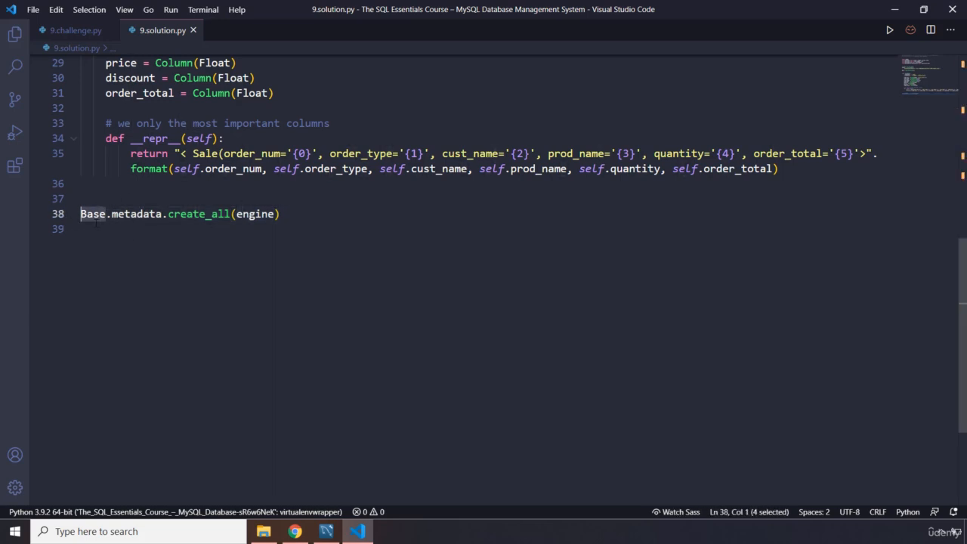
click(158, 266)
Assign file_name = 'company_sales.csv' on a new line after the table creation
key(Return)
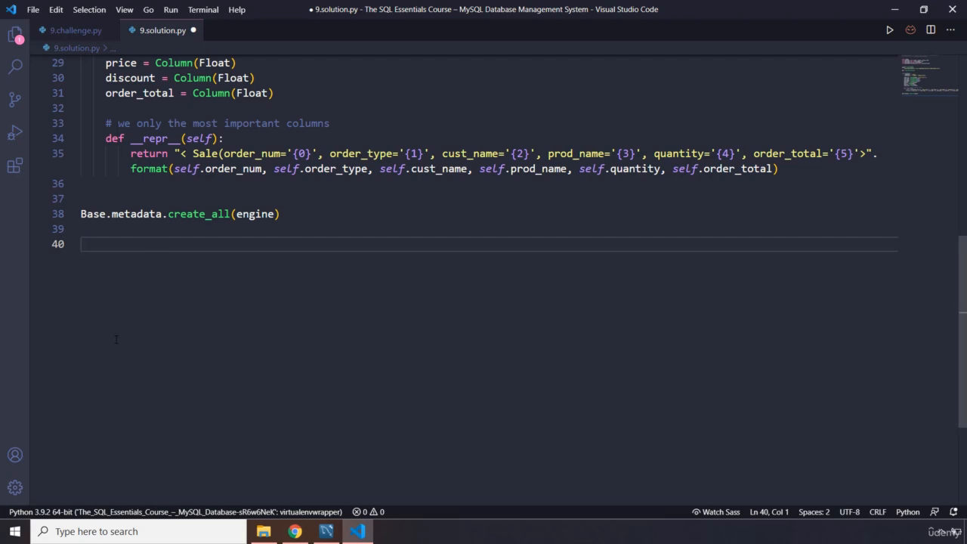
text(file_)
text(name = )
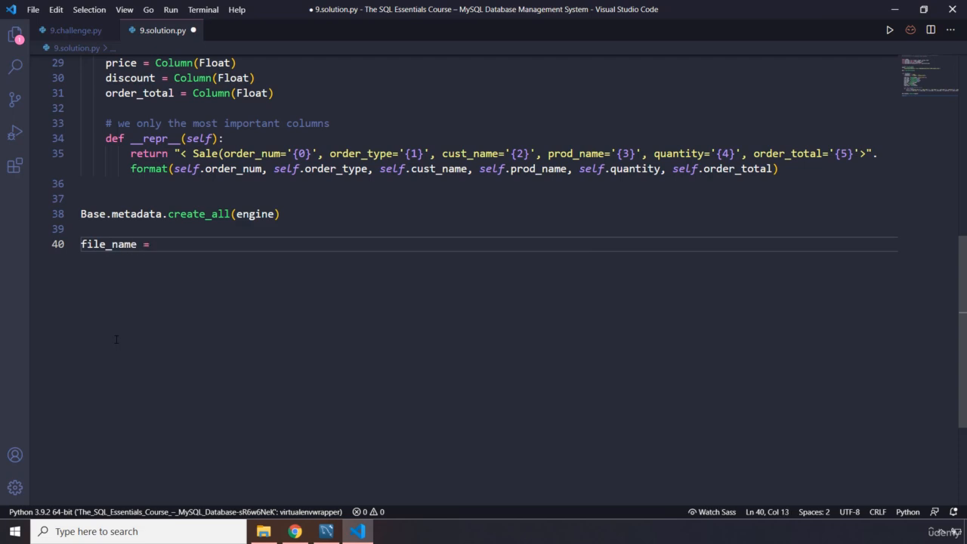
text(')
key(BackSpace)
text("compan)
text(y_sales)
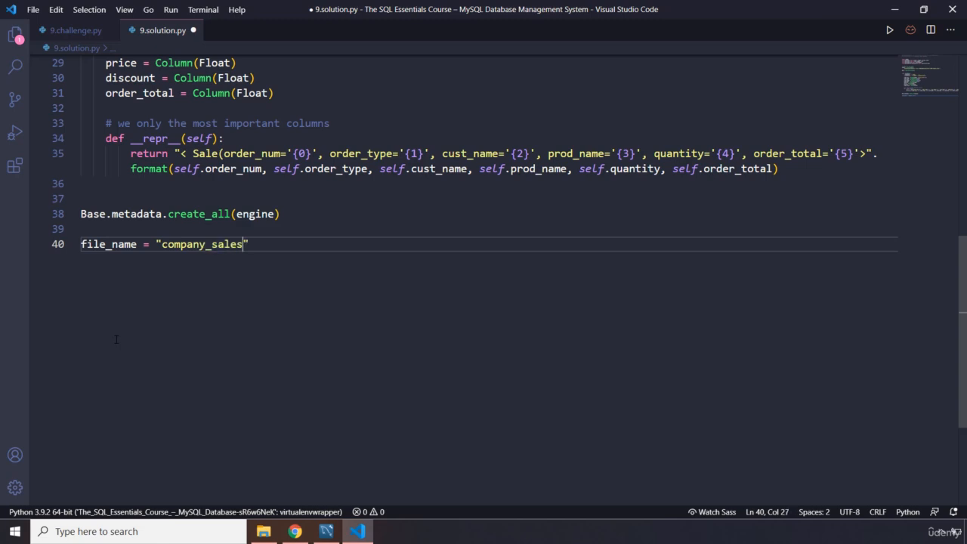
text(.csv)
key(End)
key(Return)
key(Return)
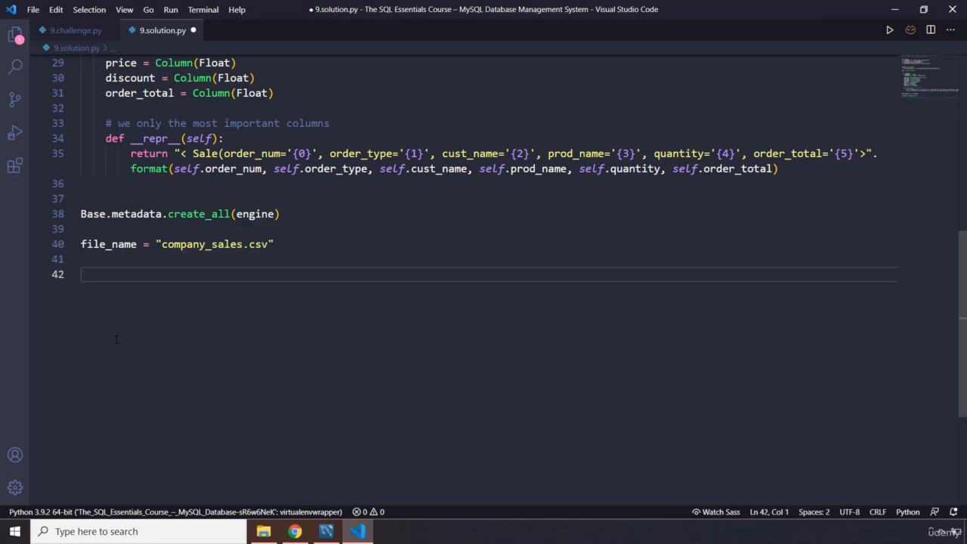
key(BackSpace)
text(da)
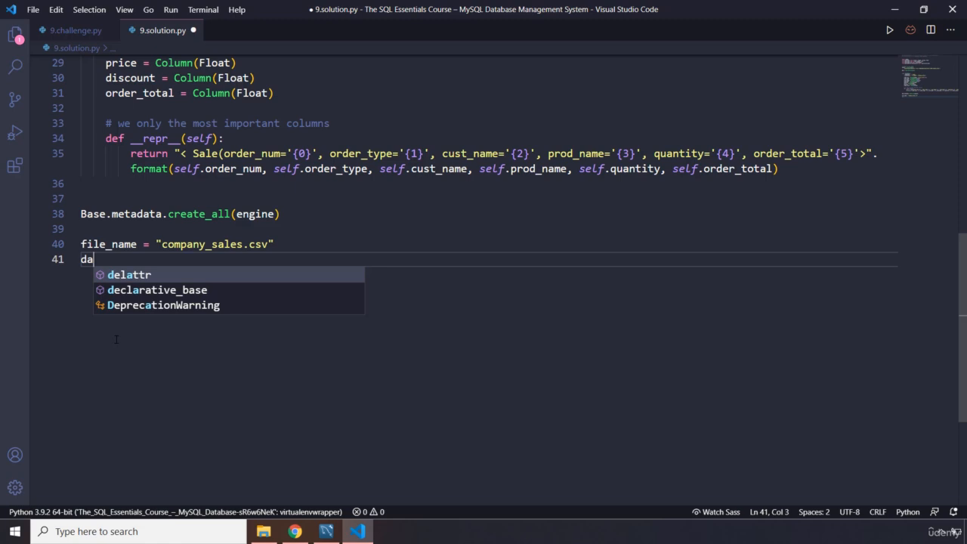
text(ta_dram)
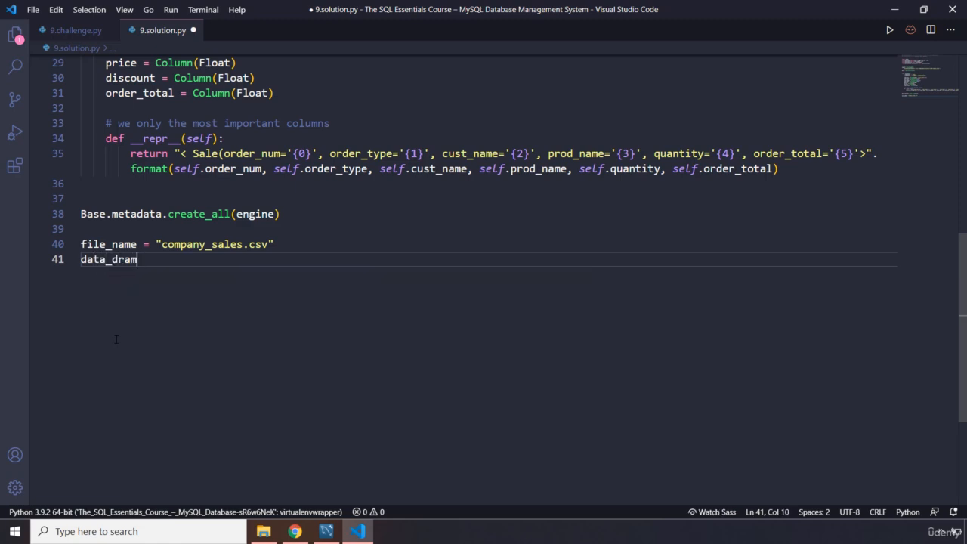
Read the CSV into data_frame and write it to_sql as Sale.__tablename__ with if_exists='replace', index=False; save
key(BackSpace)
key(BackSpace)
key(BackSpace)
key(BackSpace)
text(frame)
text( = pan)
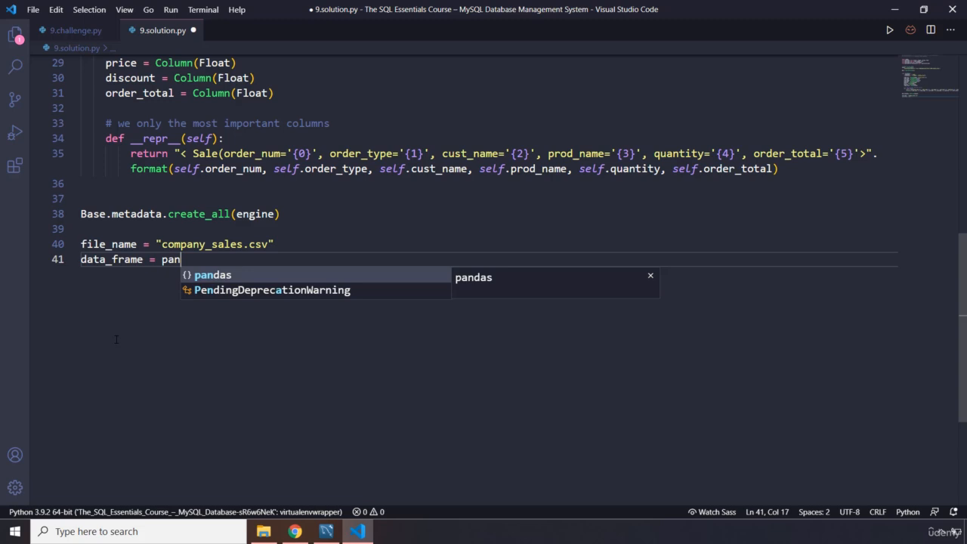
text(das.)
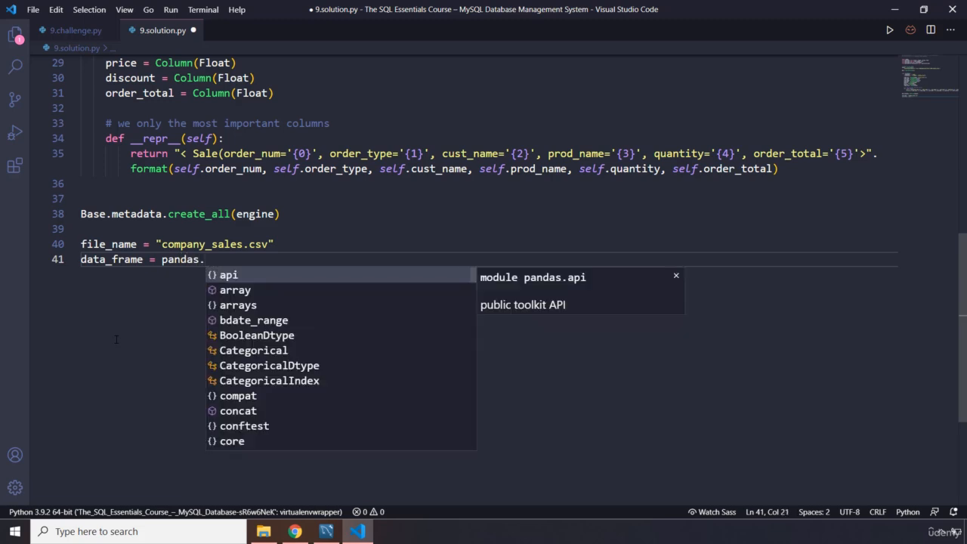
text(read)
key(Down)
key(Return)
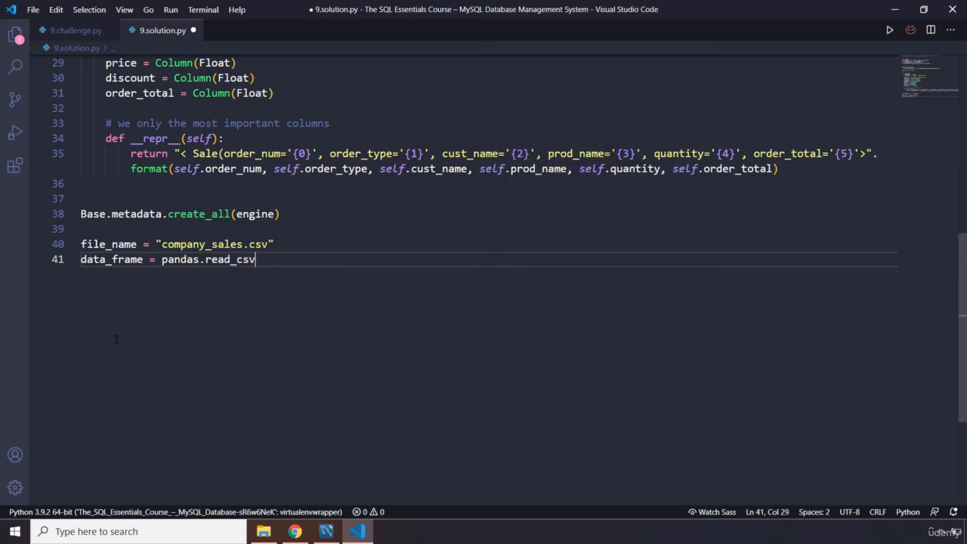
text(()
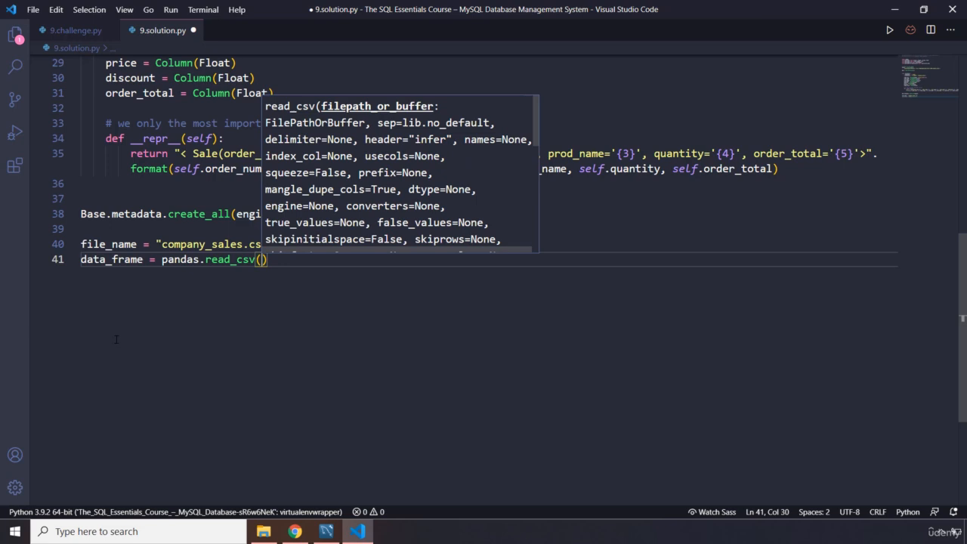
text(file)
key(Return)
key(End)
key(Return)
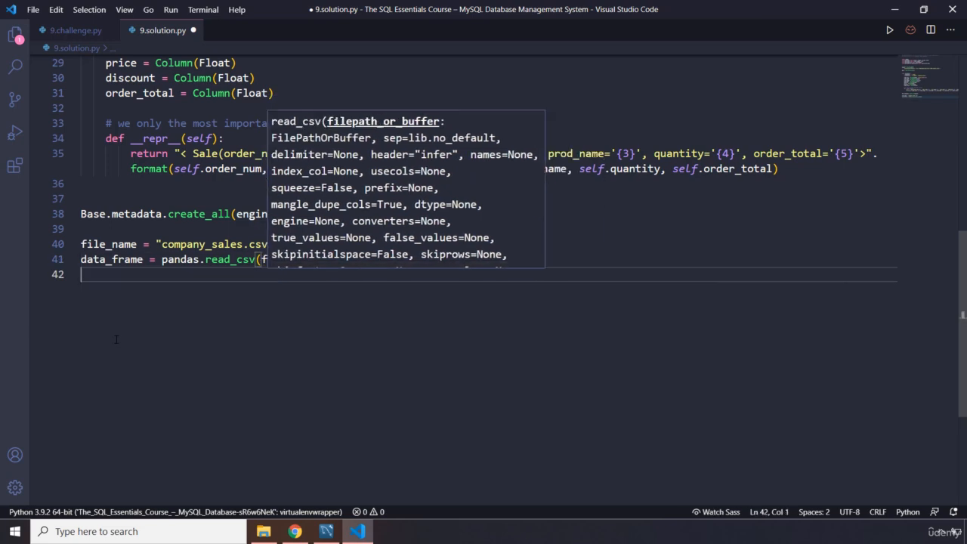
text(data)
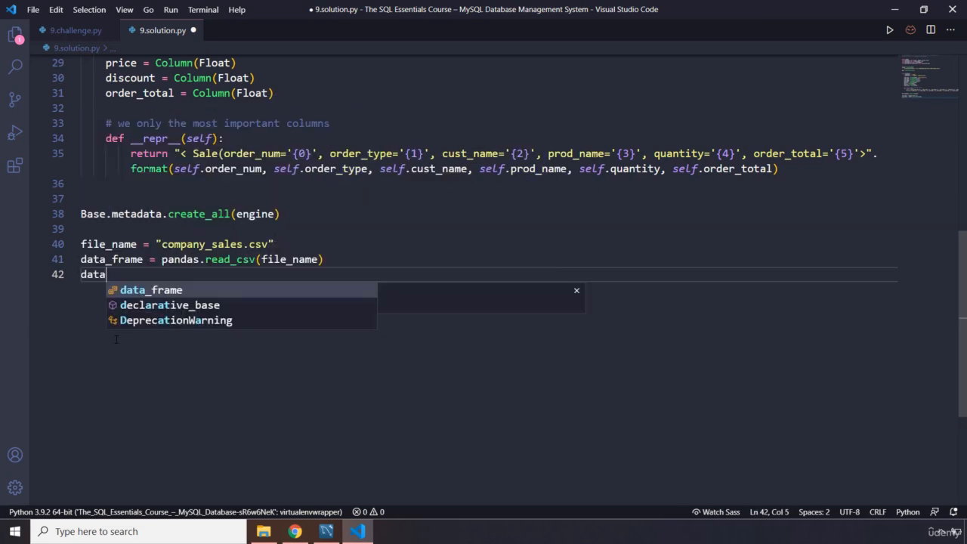
key(Tab)
text(.t)
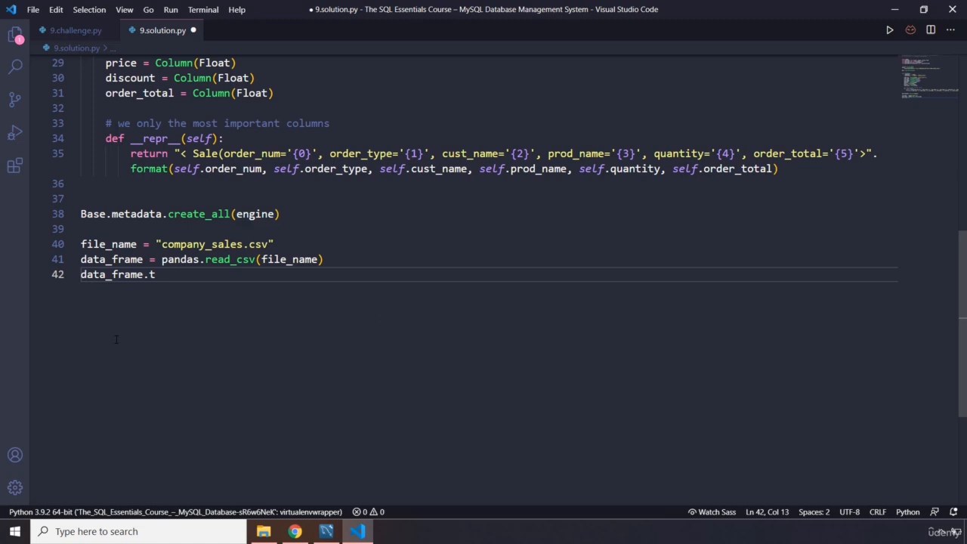
text(o_sql)
text((con)
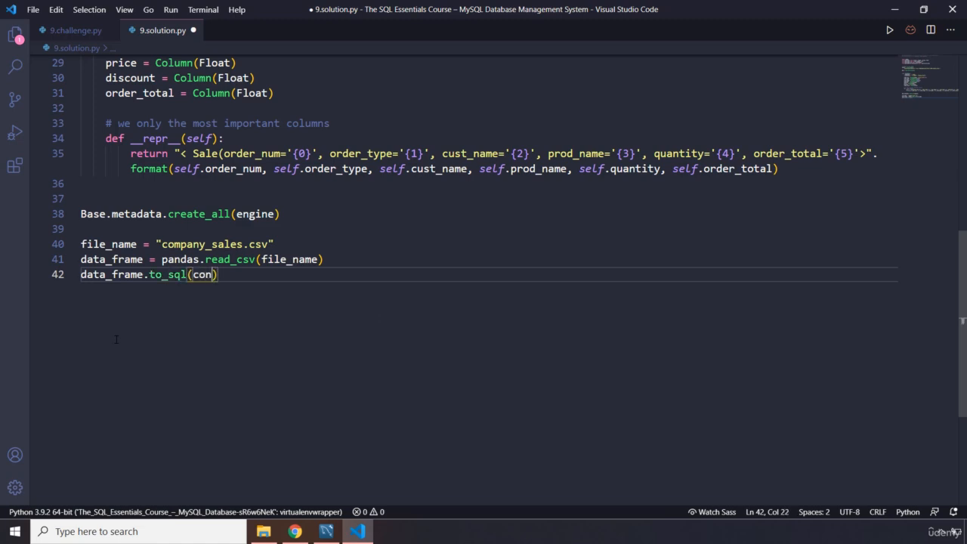
text(=engine)
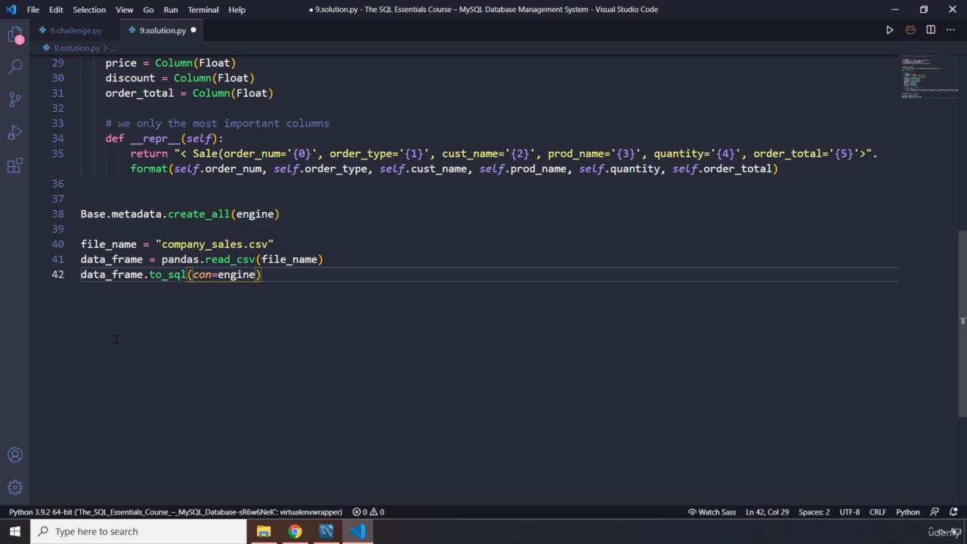
text(, name)
text(=)
text(Sale)
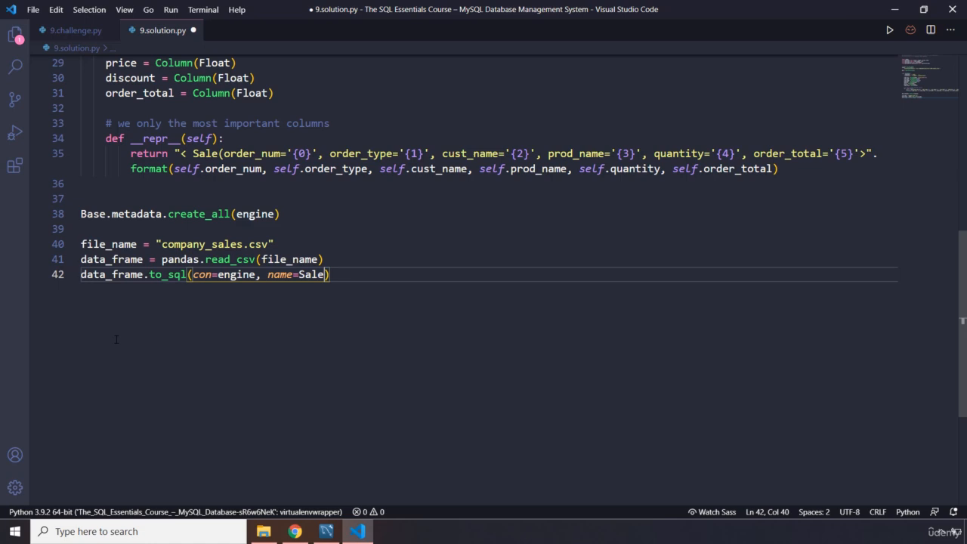
text(.)
text(__ta)
text(blename_)
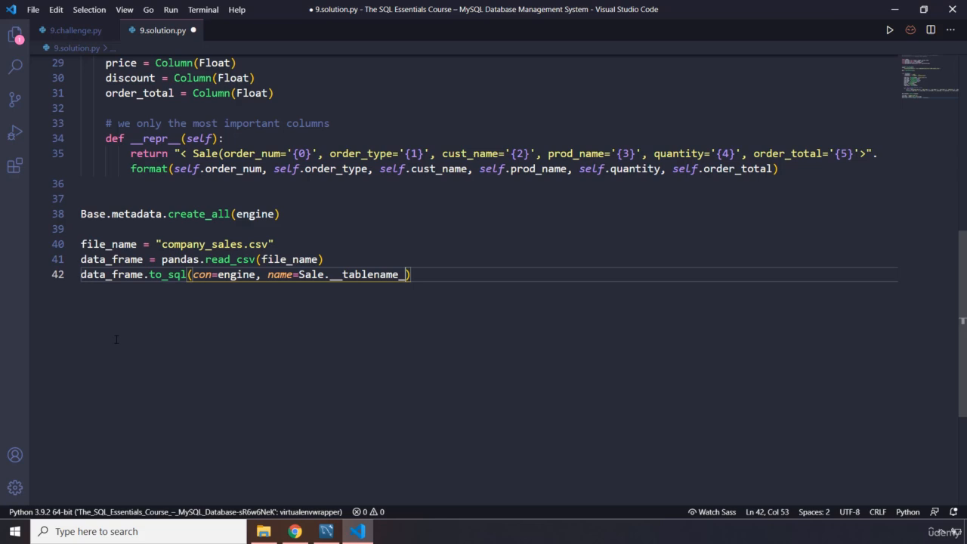
text(_, )
text(if_)
text(exis)
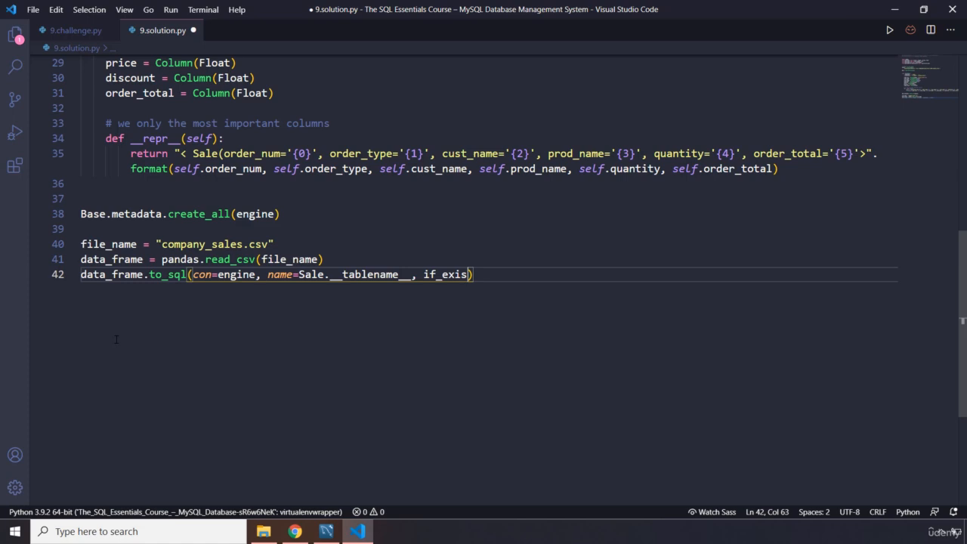
text(ts)
text(=')
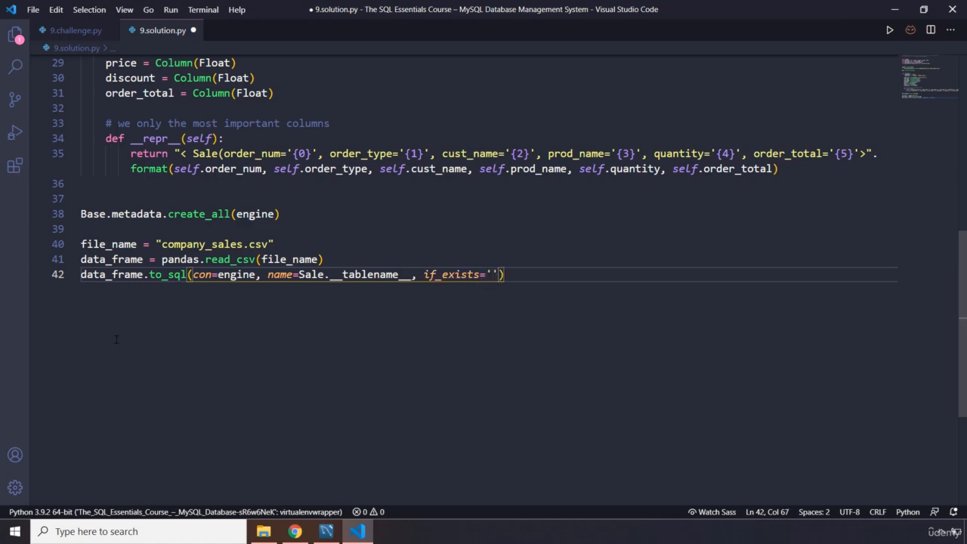
text(replace', )
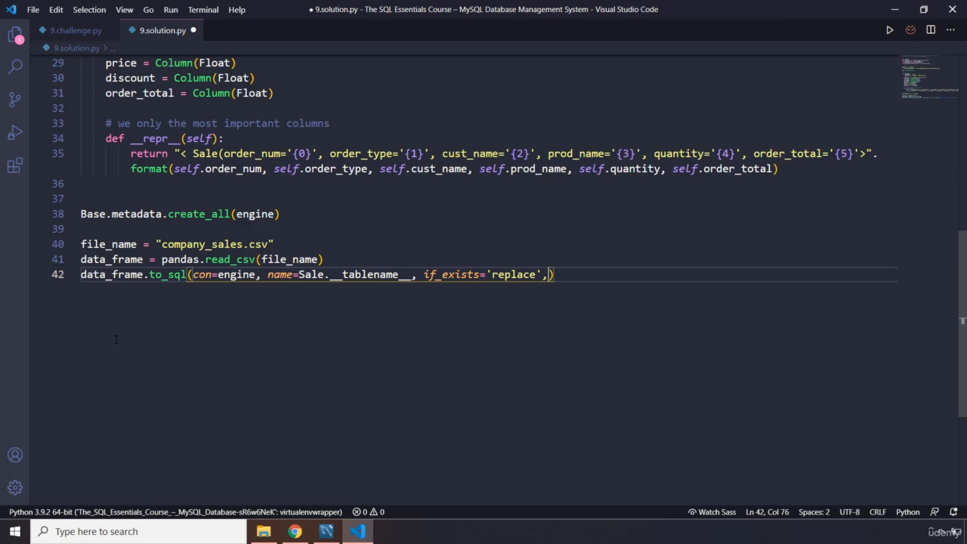
text(index)
text(=False)
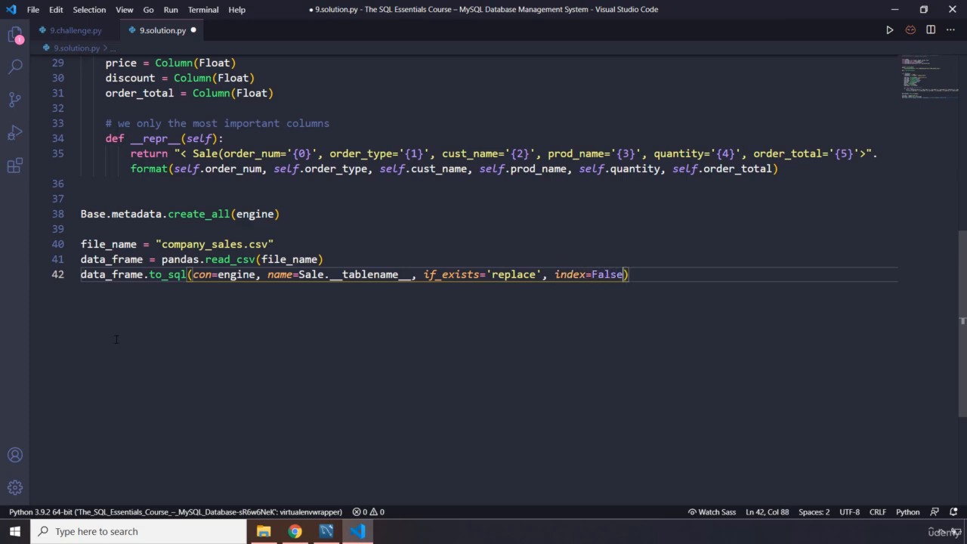
key(ctrl+s)
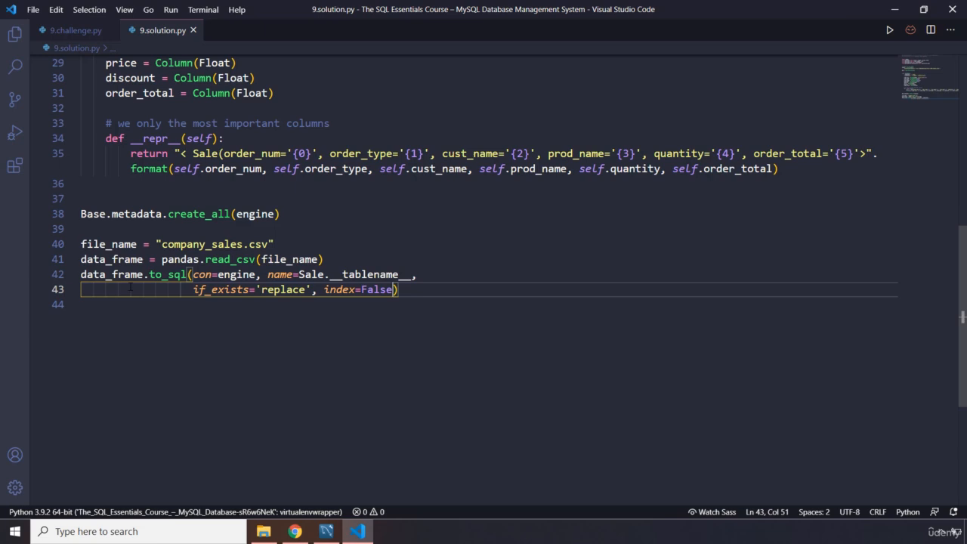
scroll(466, 318, down, 2)
Add a blank line at the end of the script below the to_sql call
click(282, 165)
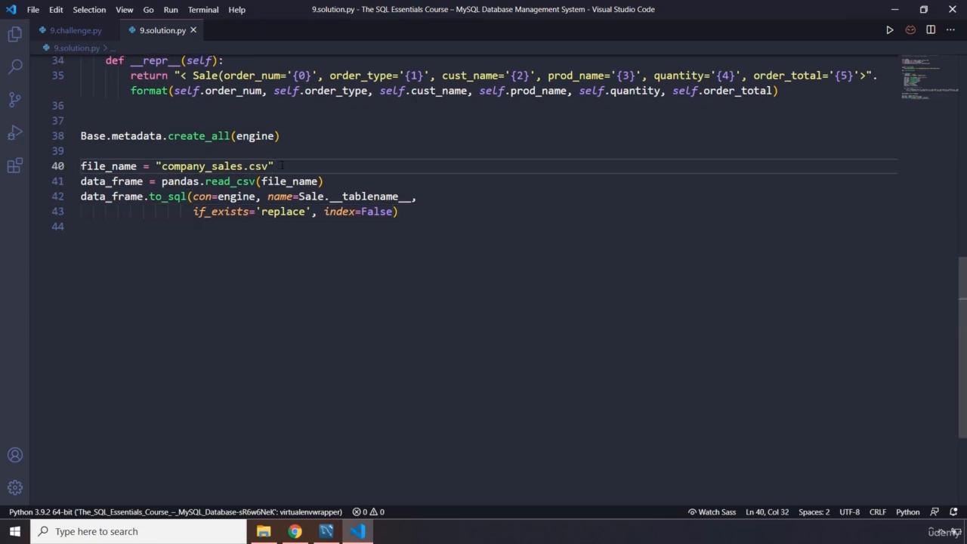
click(336, 327)
key(Return)
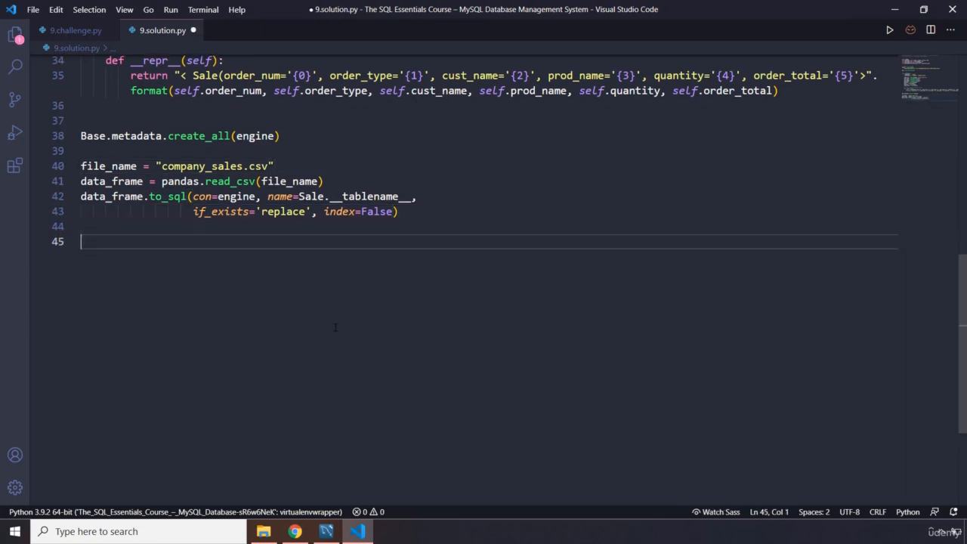
Review the challenge's query and biggest-order tasks, then return to the solution script
click(106, 32)
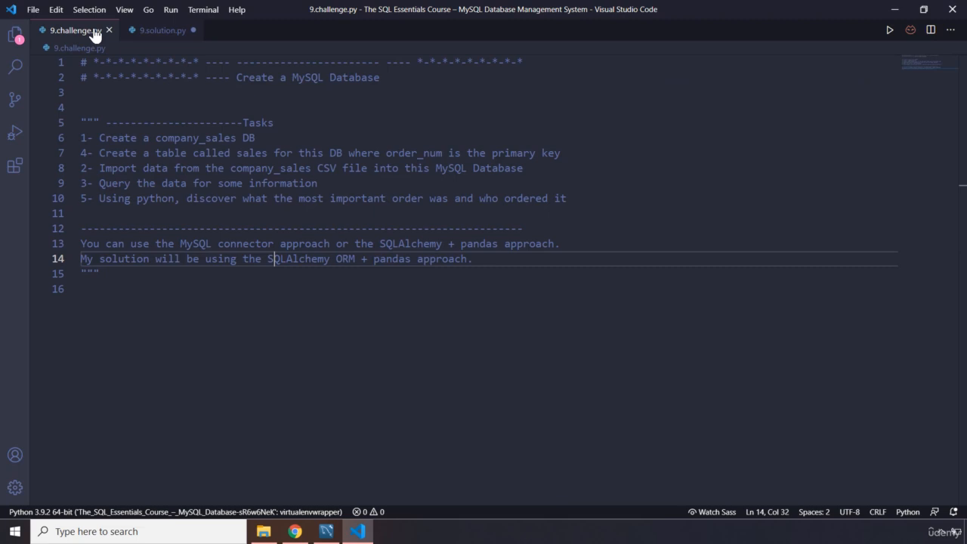
click(174, 168)
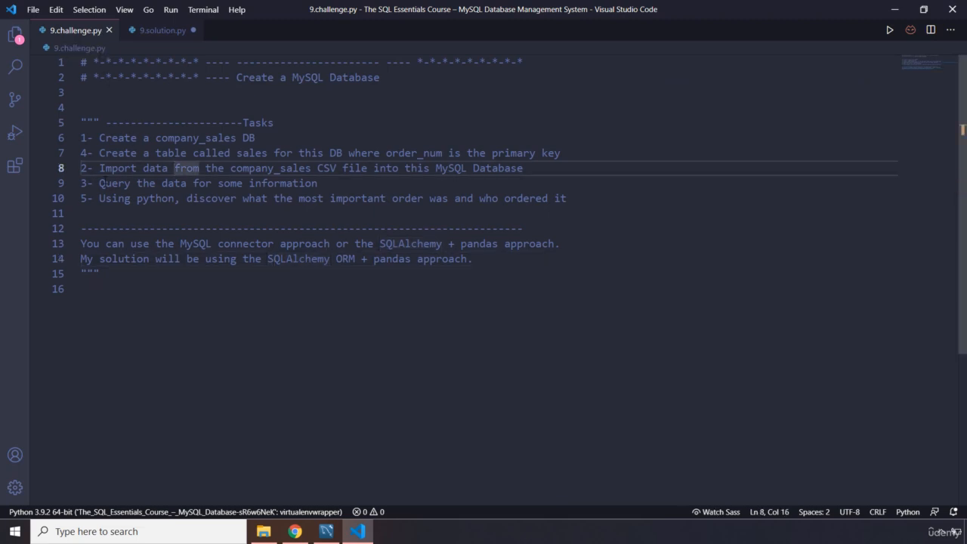
drag(81, 183, 81, 213)
click(795, 203)
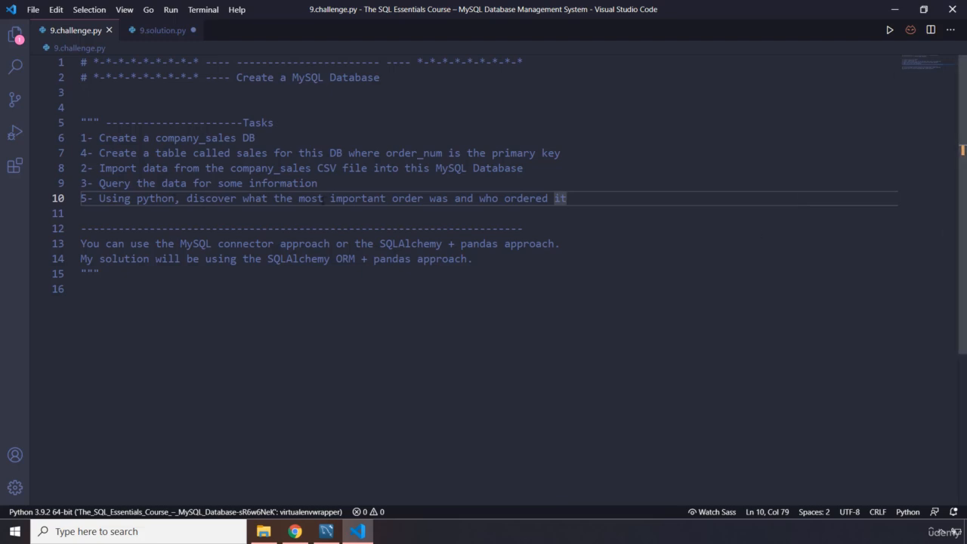
drag(398, 198, 498, 198)
click(498, 213)
drag(568, 198, 391, 203)
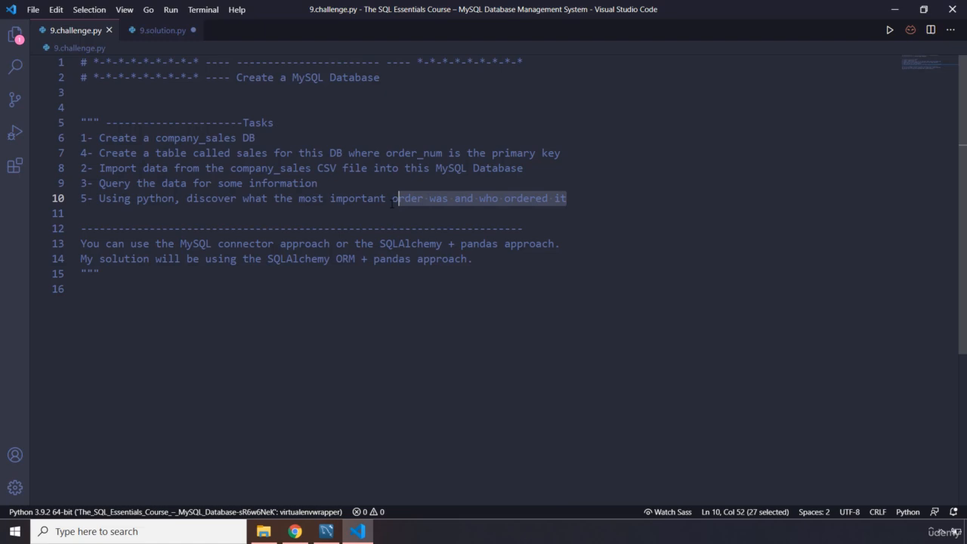
click(391, 199)
click(155, 31)
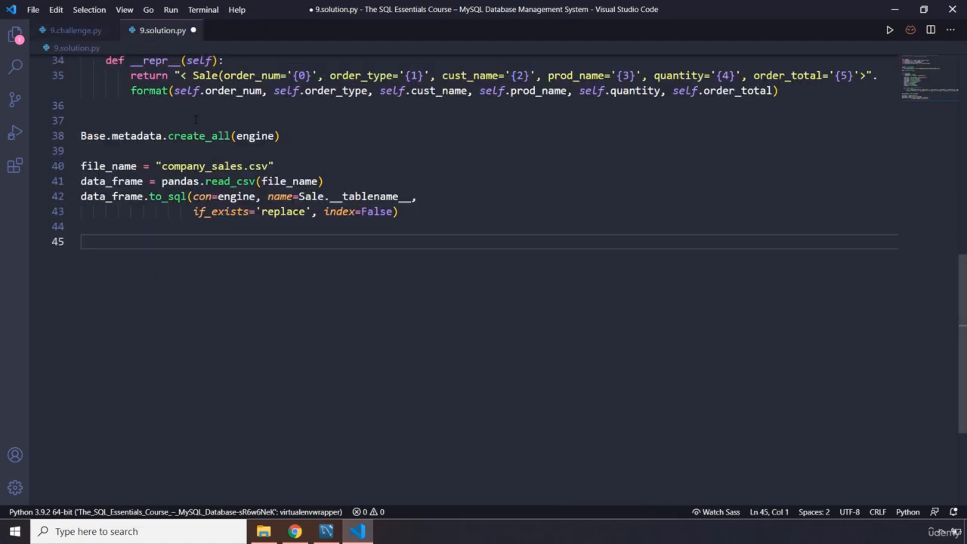
Write session = sessionmaker(), session.configure(bind=engine) and s = session()
click(211, 167)
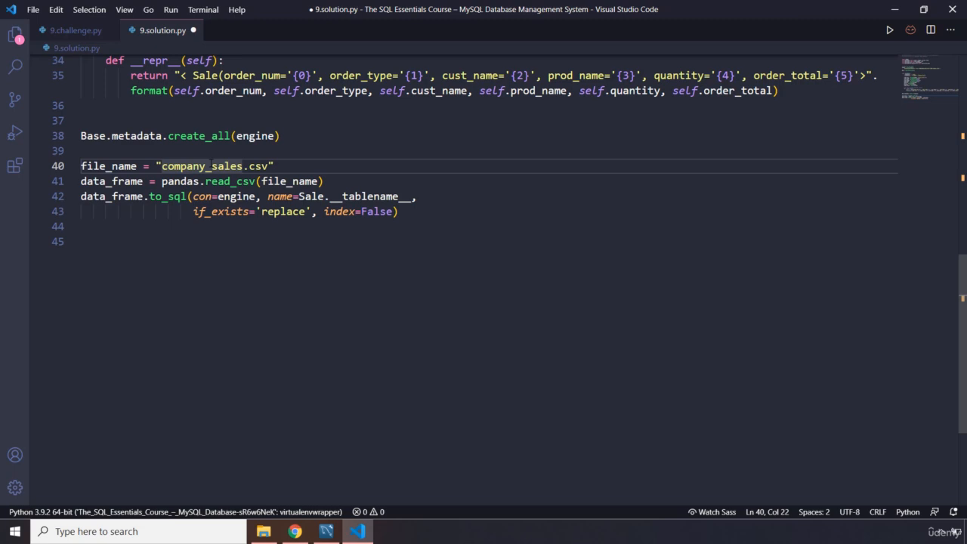
key(Down)
key(Down)
key(Down)
key(Down)
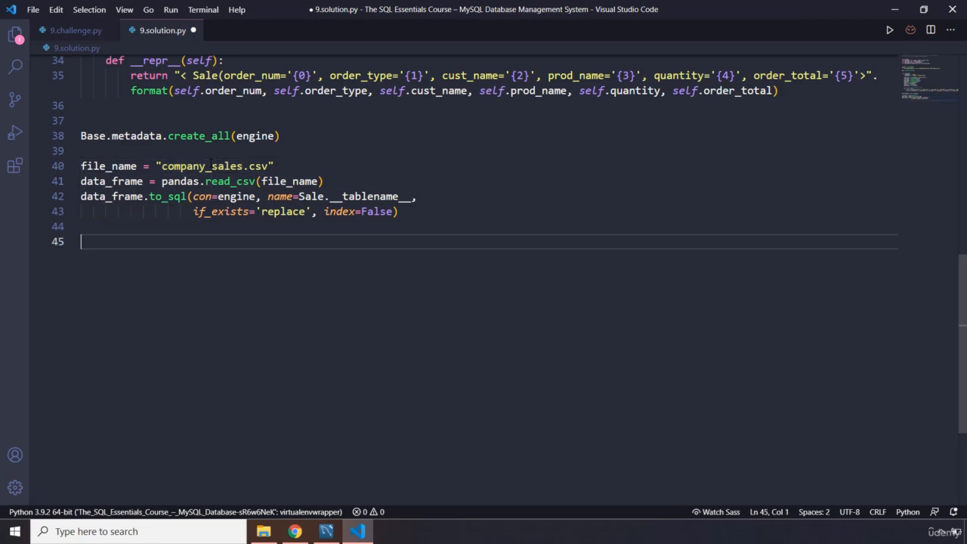
key(Return)
text(se)
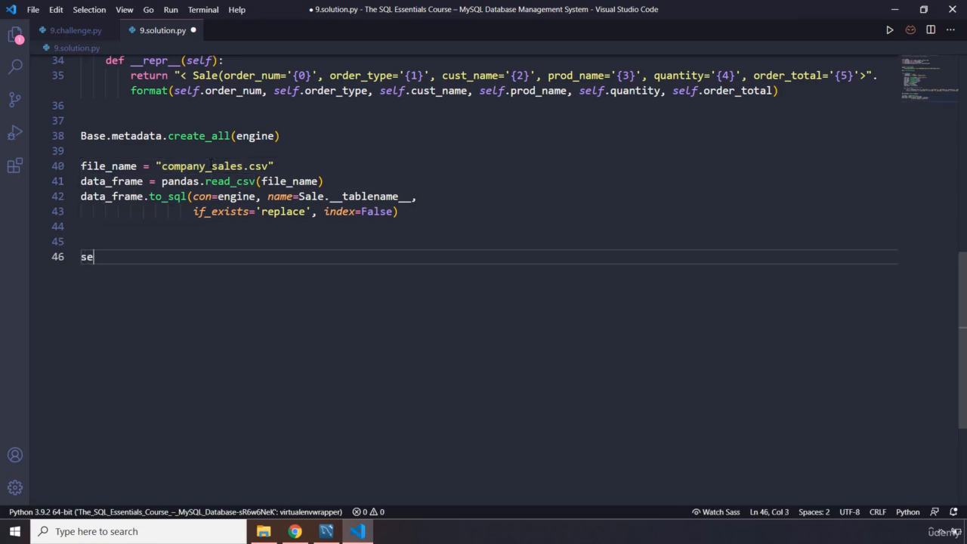
text(sion=)
key(BackSpace)
key(BackSpace)
key(BackSpace)
key(BackSpace)
key(BackSpace)
text(sion = )
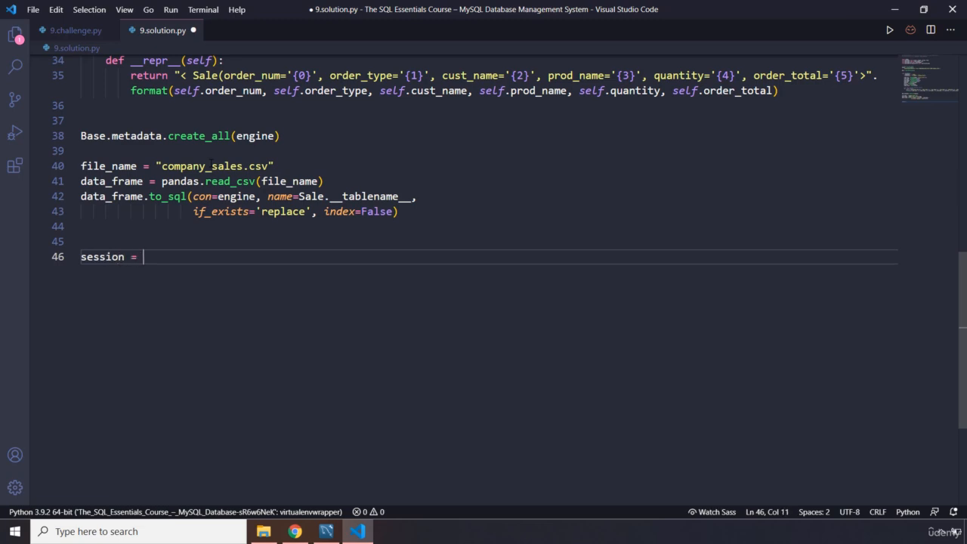
text(sess)
text(ionmaker)
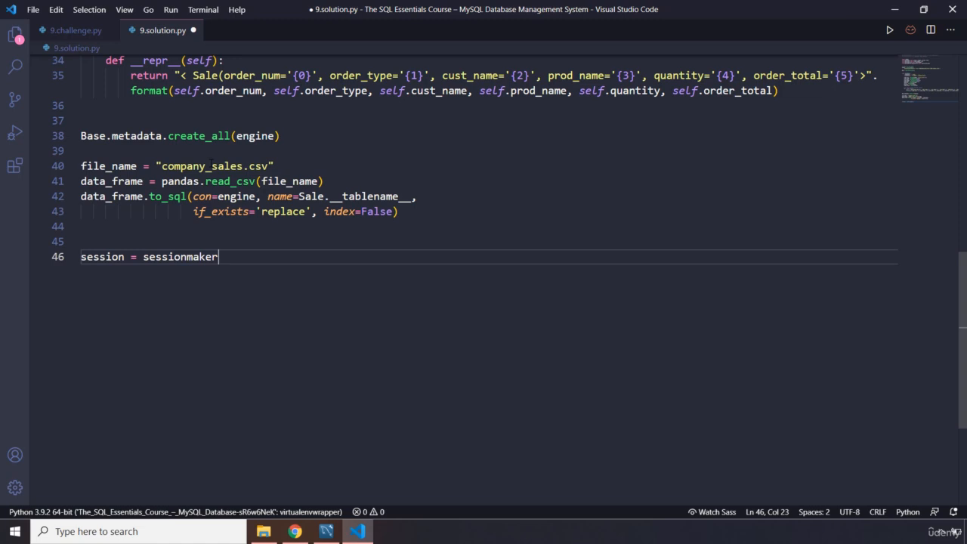
text(()
key(End)
key(Return)
text(s)
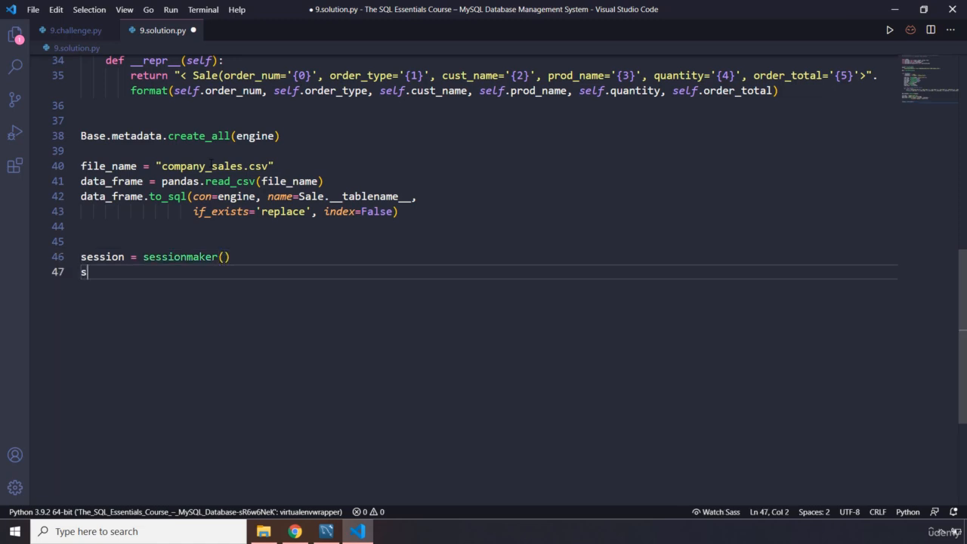
text(ession.)
text(configu)
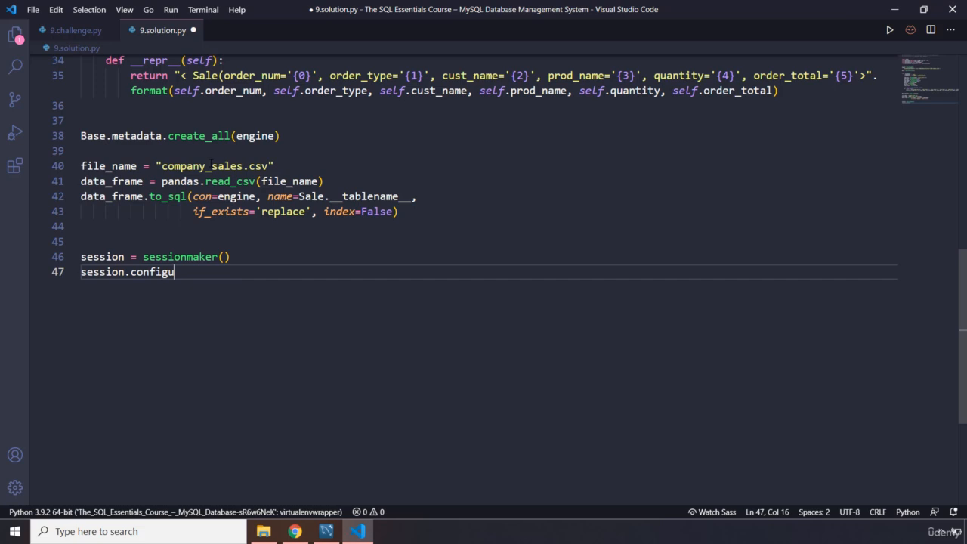
text(re(bin)
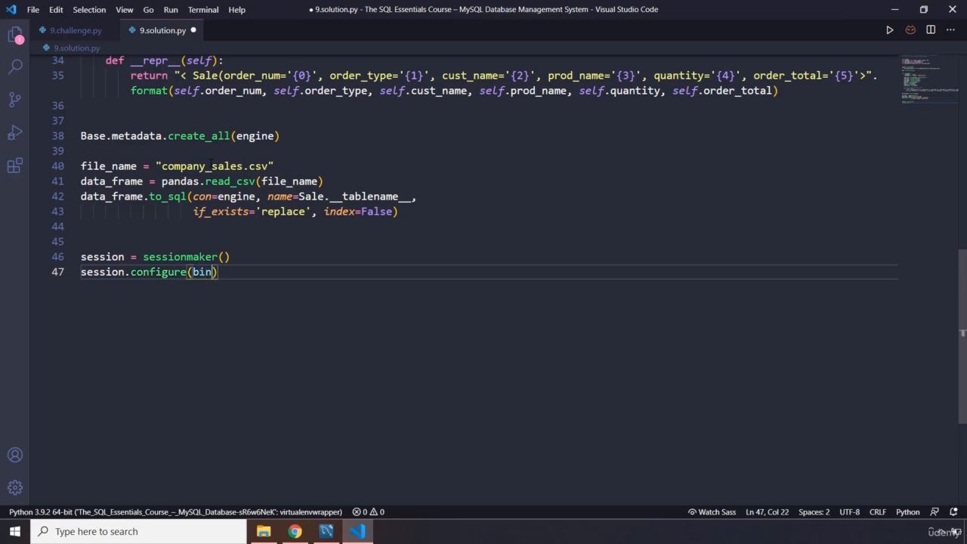
text(d=engin)
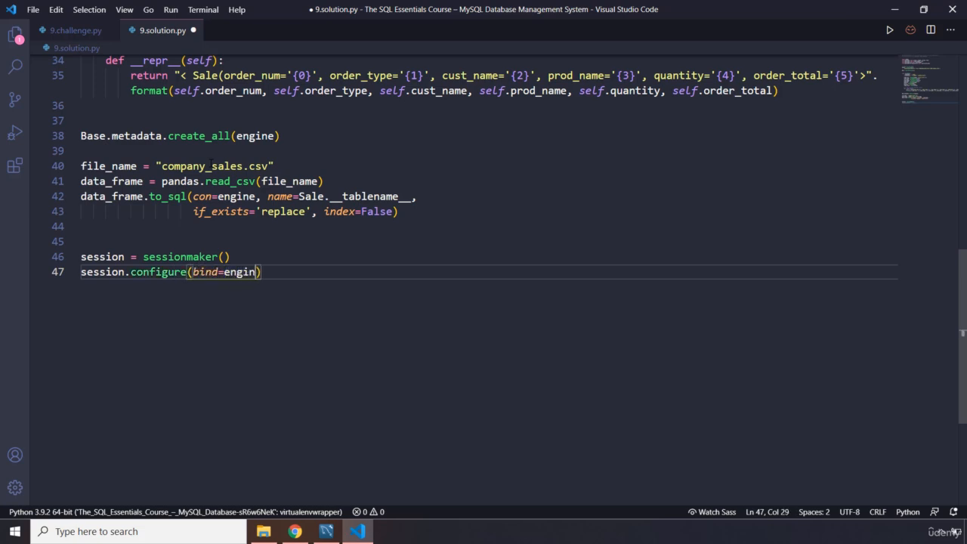
text(e)
key(Return)
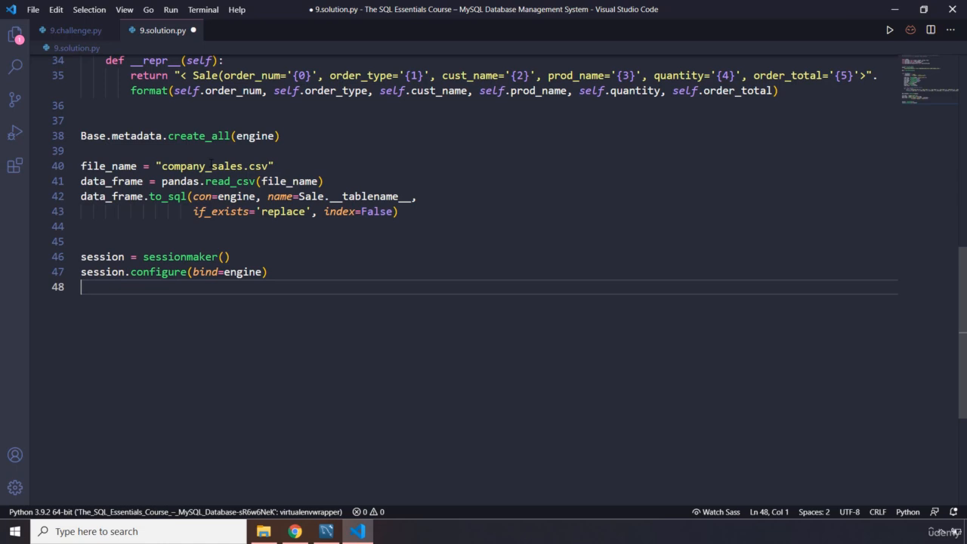
text(s = s)
text(ession()
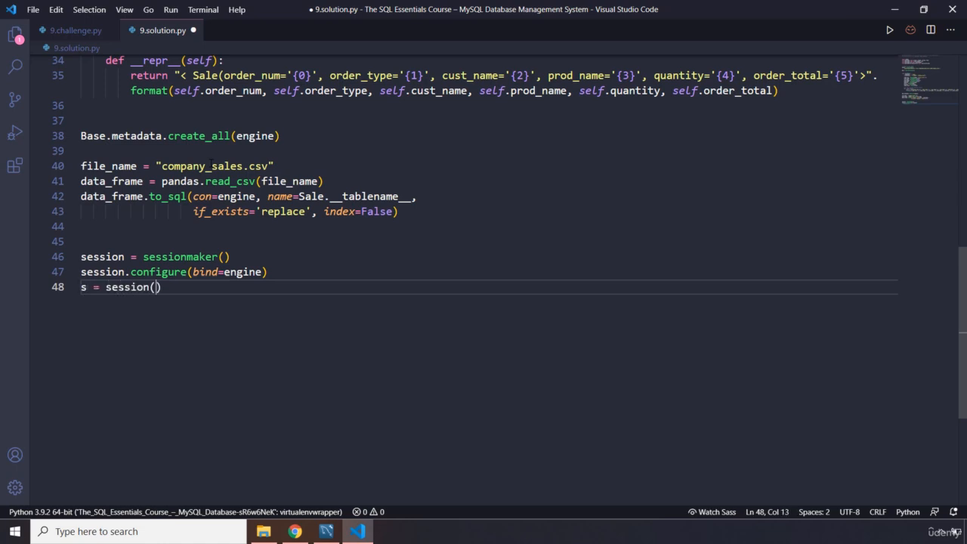
text())
key(Return)
key(Return)
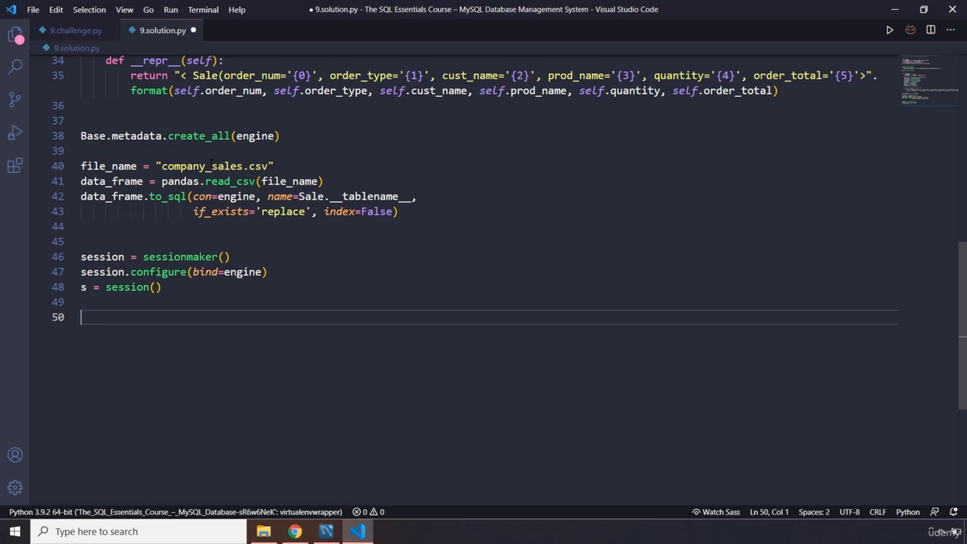
text(over)
text(all_a)
Write overall_max = s.query(func.max(Sale.order_total)).scalar()
key(BackSpace)
text(max = )
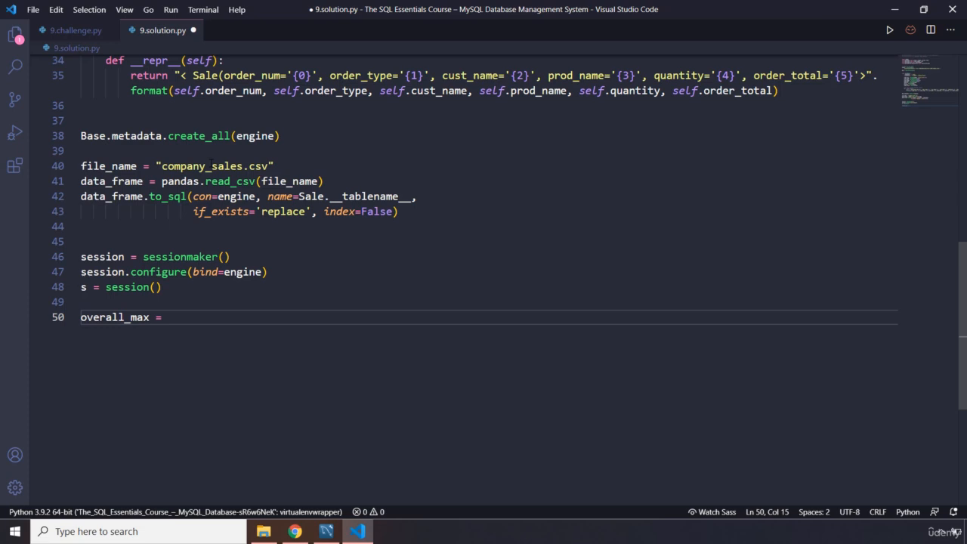
text(s.)
text(query()
text(func.)
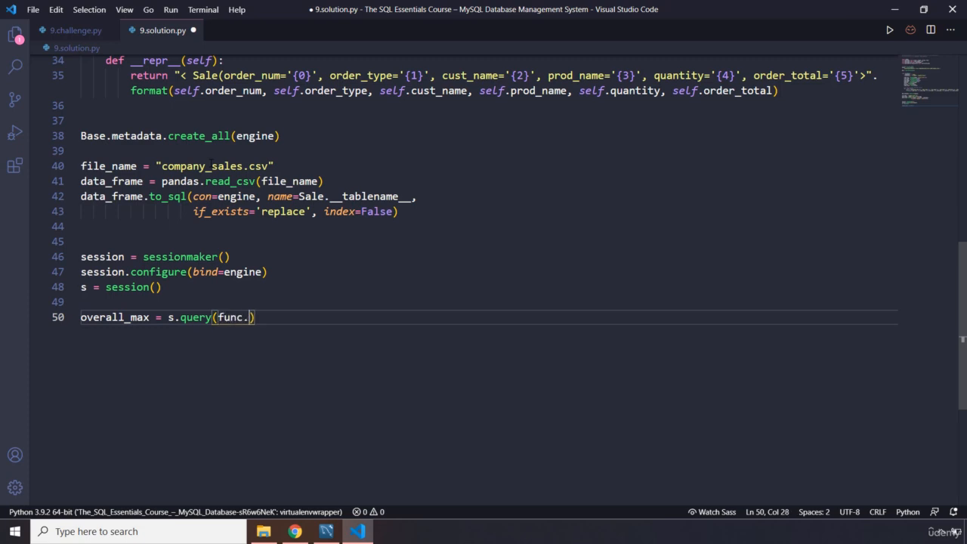
text(max)
text(()
text(Sale)
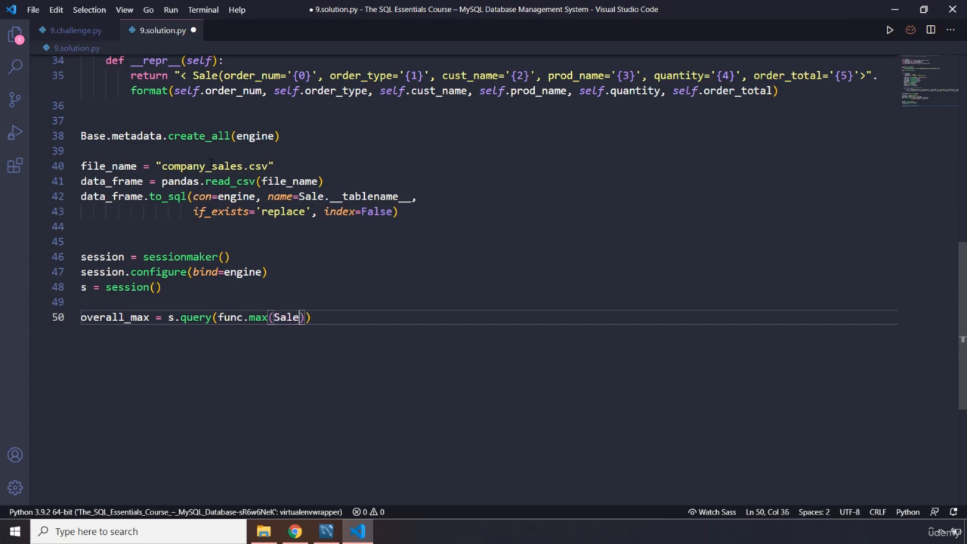
text(.order)
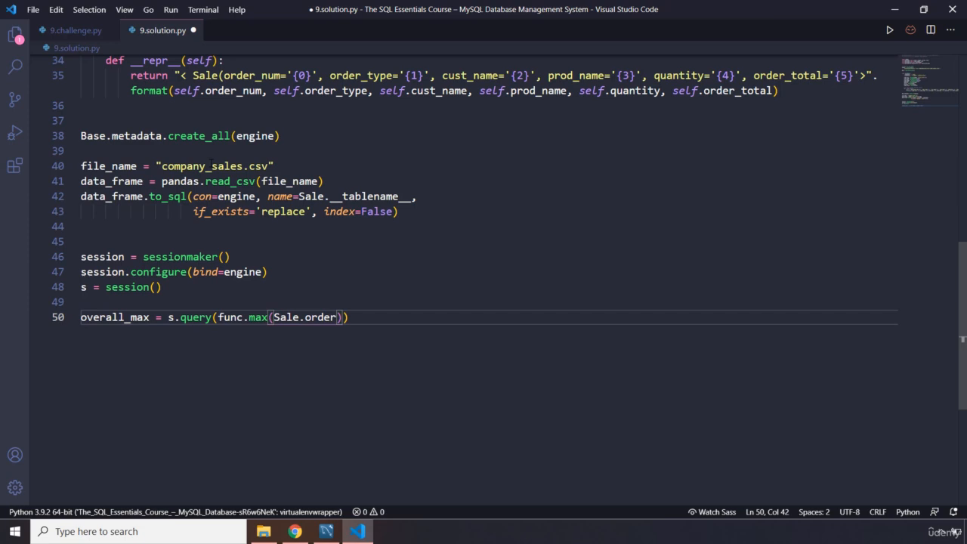
text(_tot)
text(al)
drag(305, 318, 373, 317)
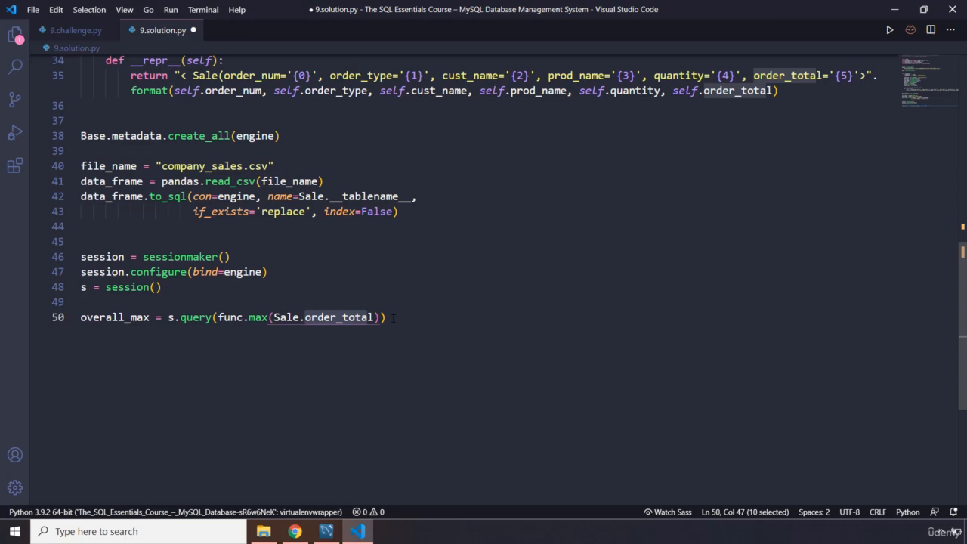
click(393, 317)
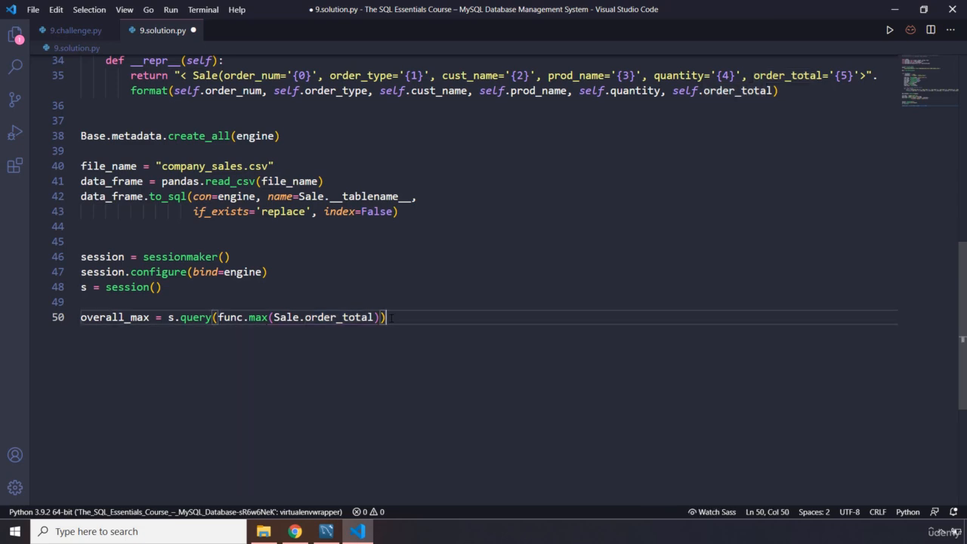
text(.scala)
text(r())
key(Return)
key(Return)
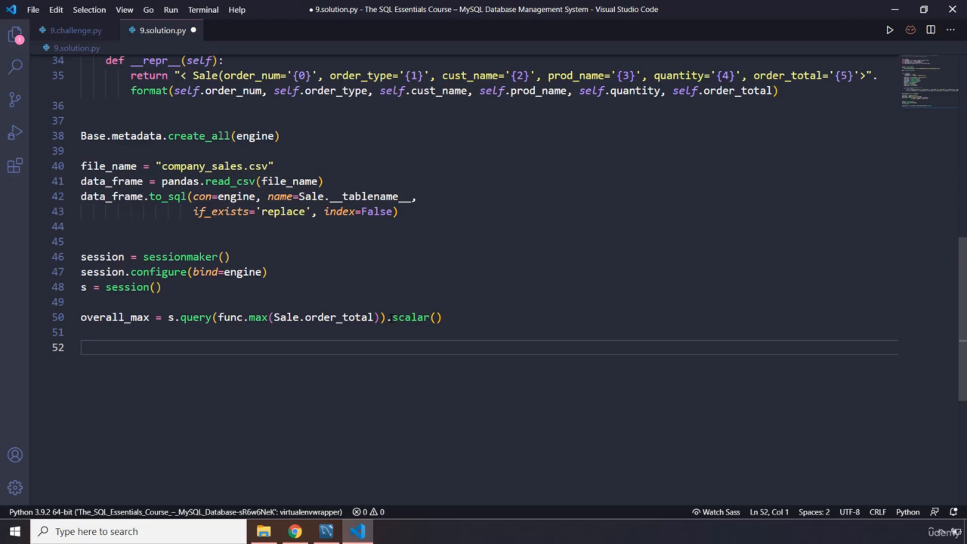
key(BackSpace)
text(print)
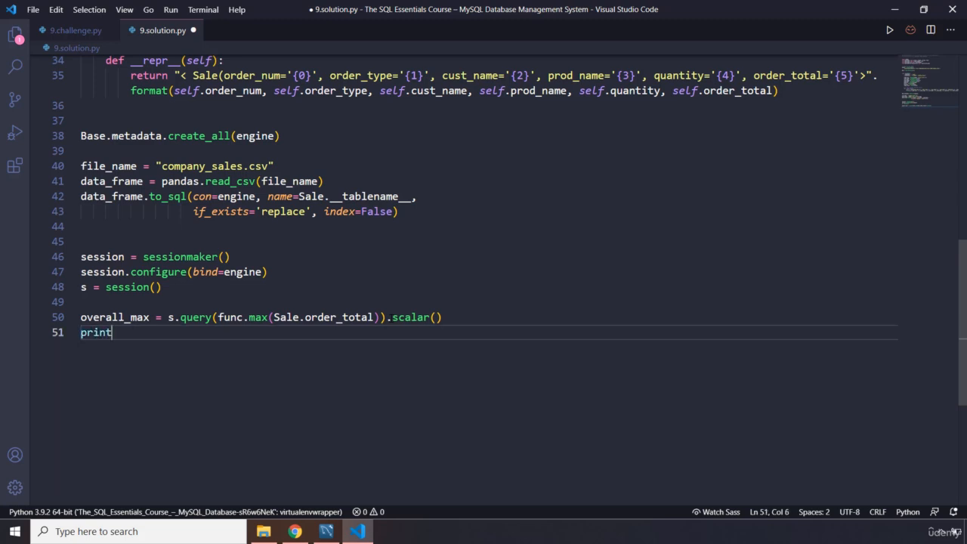
text((over)
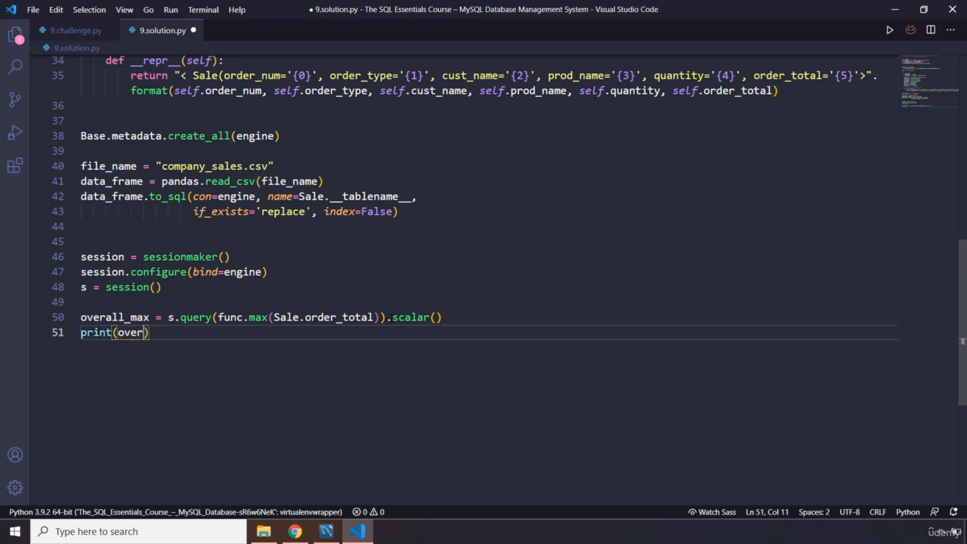
text(a)
Add print(overall_max) below the query
key(Return)
key(BackSpace)
key(BackSpace)
text(all_max)
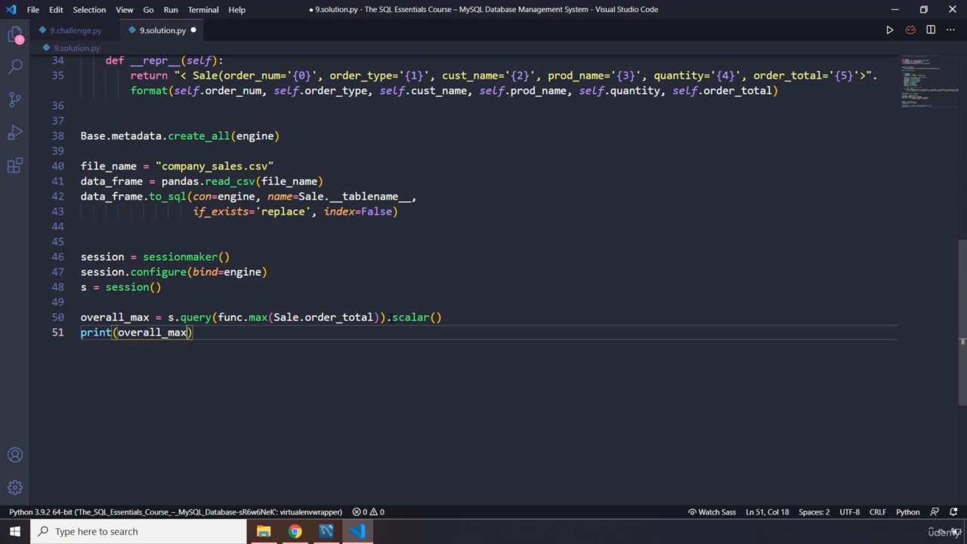
key(Escape)
key(Return)
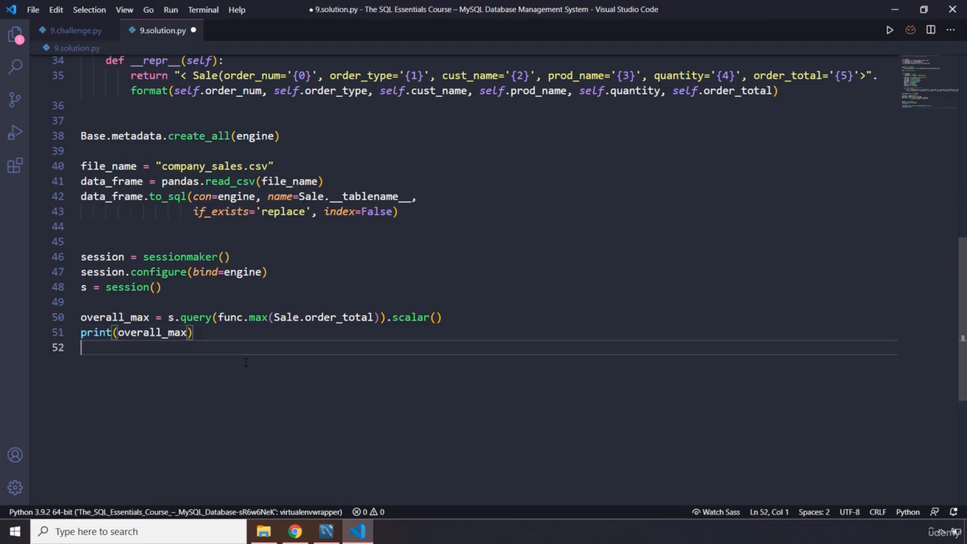
Leave blank lines after print(overall_max) and resume on the last empty line
key(Return)
key(Return)
drag(91, 377, 30, 82)
scroll(454, 226, down, 3)
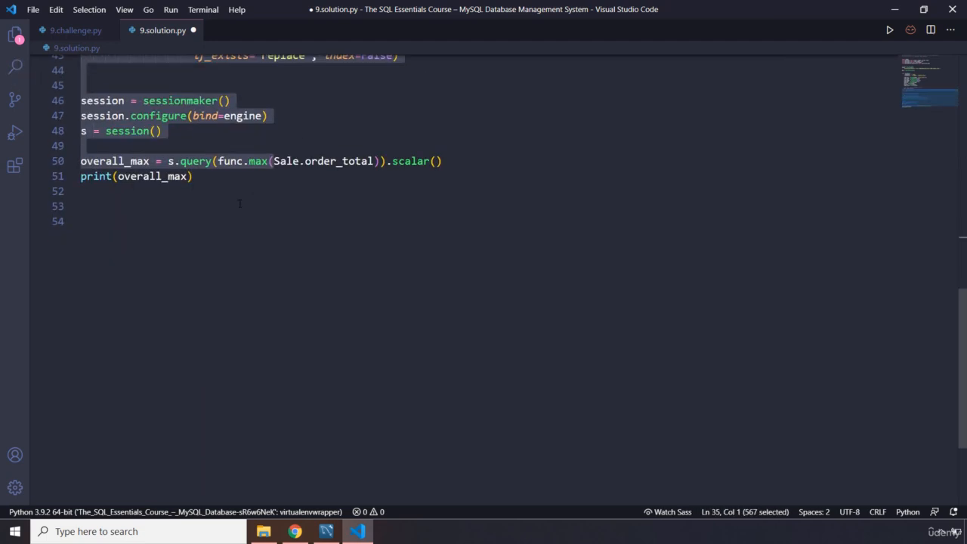
drag(82, 206, 81, 221)
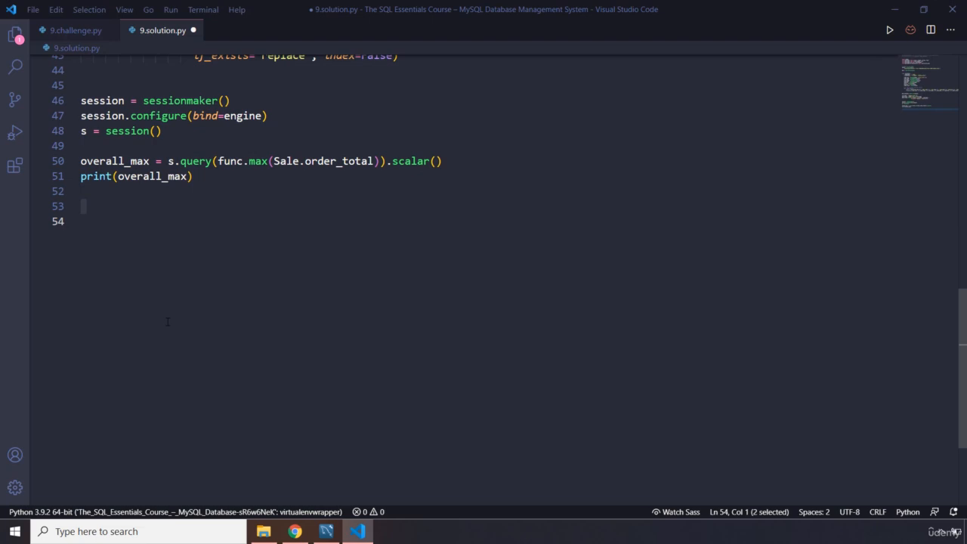
click(153, 298)
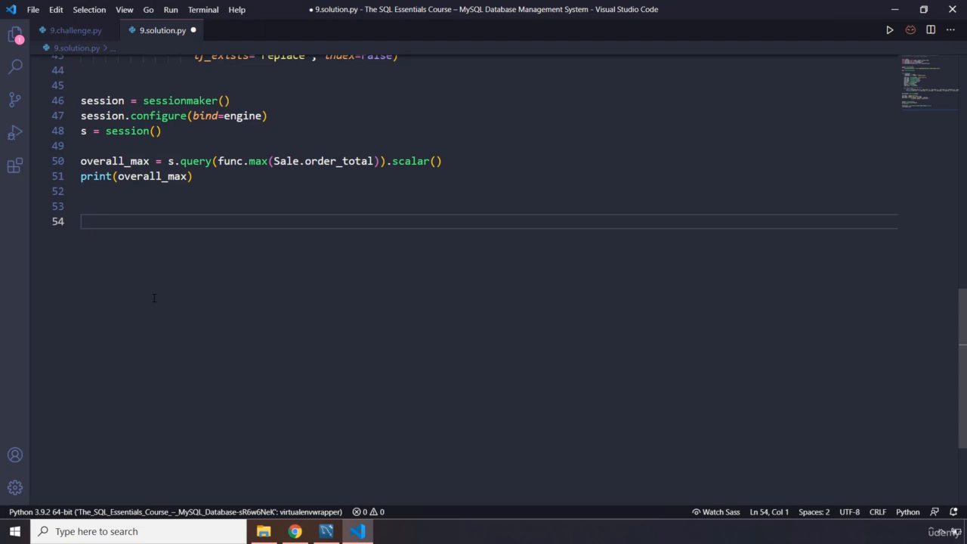
Write results = s.query(Sale).order_by(Sale.order_total.desc()).limit(10)
key(BackSpace)
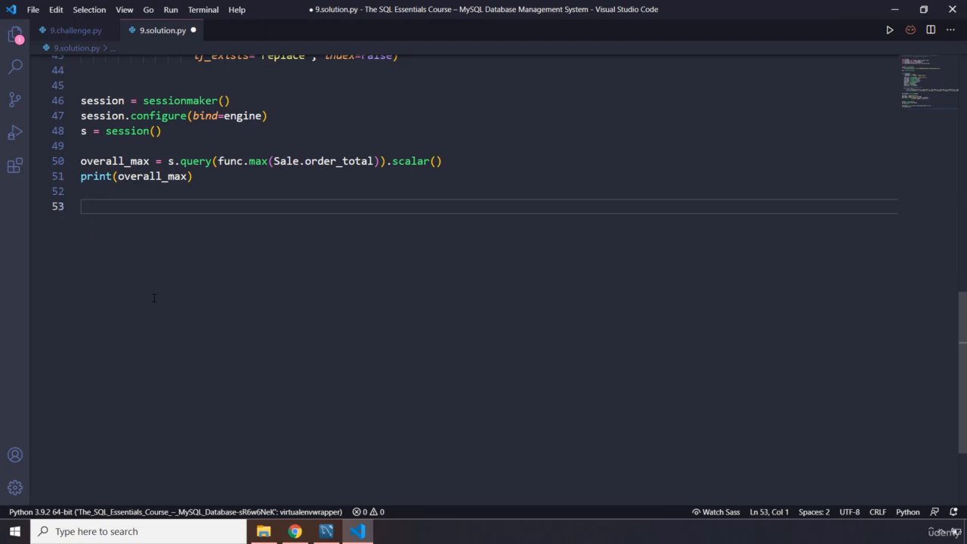
text(s.)
text(quer)
text(y()
text(Sale)
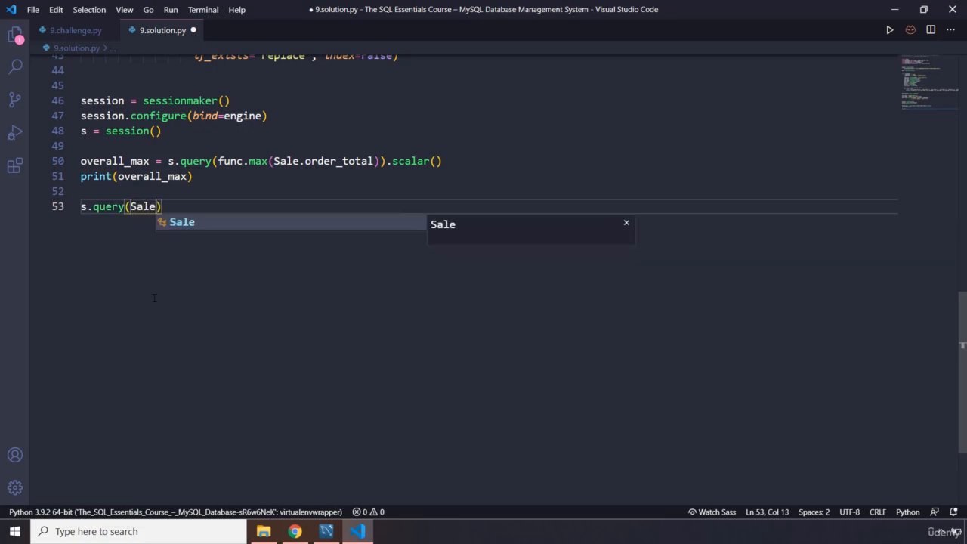
text().)
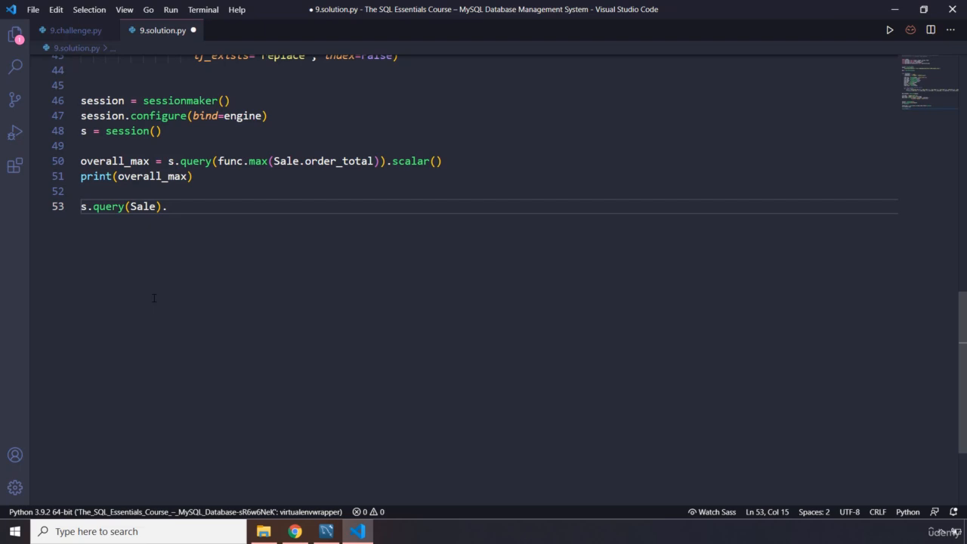
text(order_by)
text(()
text((Sales)
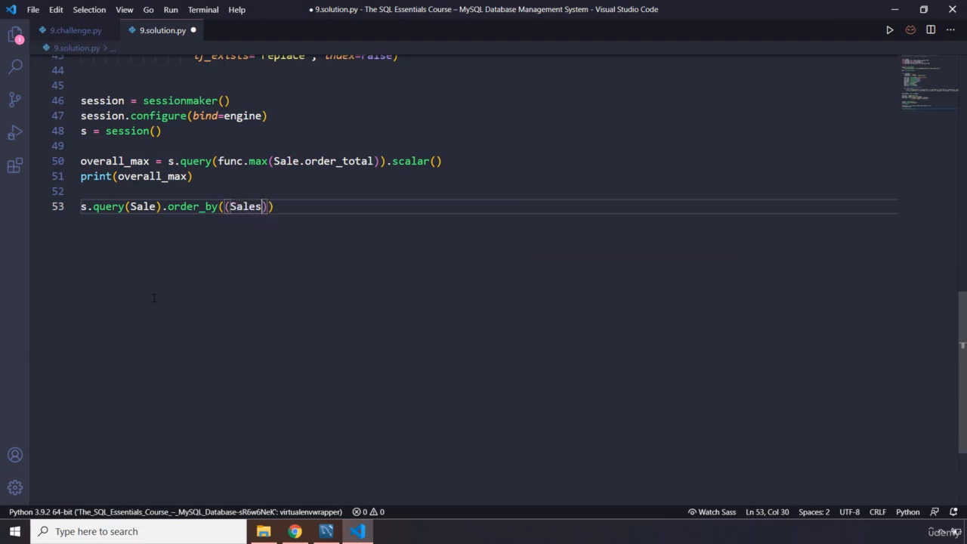
key(BackSpace)
key(BackSpace)
key(BackSpace)
text(()
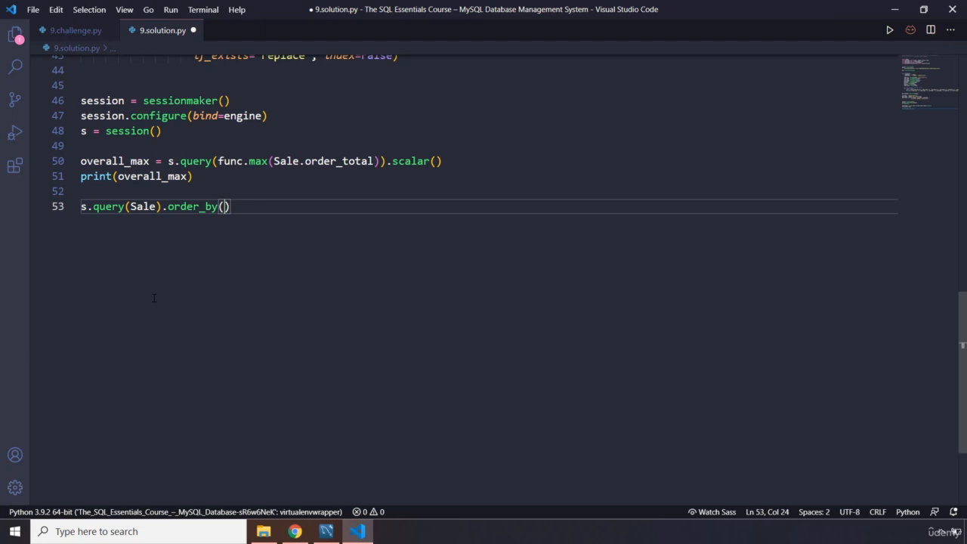
text(Sales)
key(BackSpace)
text(.ord)
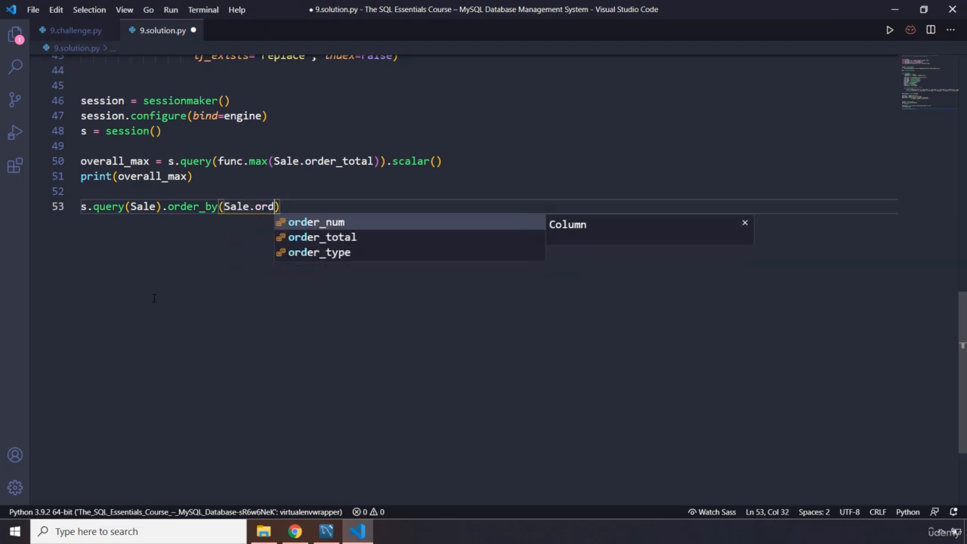
text(er)
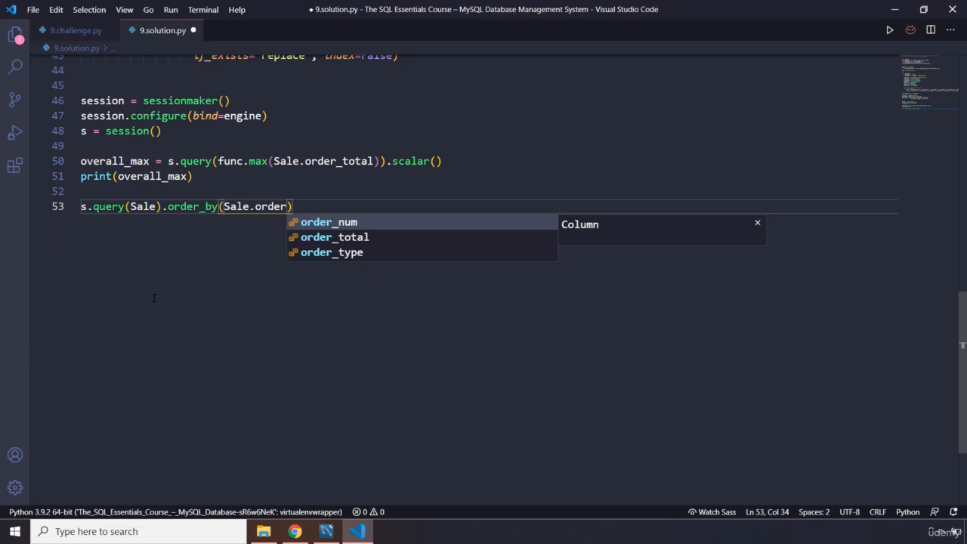
key(Down)
key(Return)
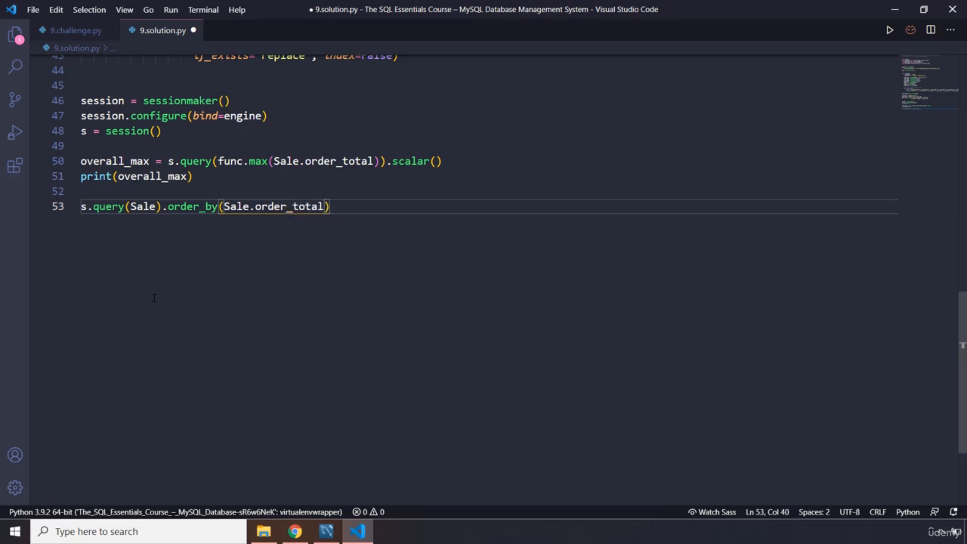
text(.de)
text(sc())
text().l)
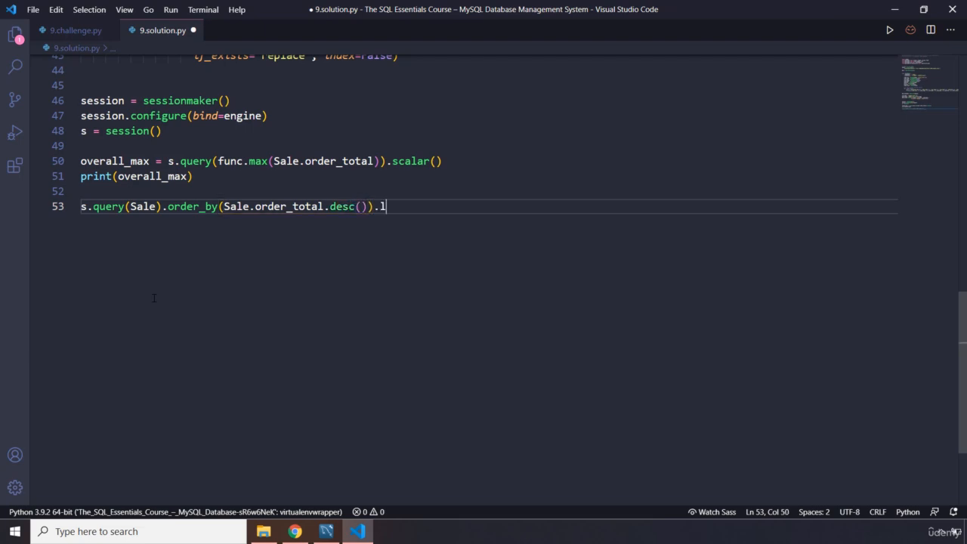
text(imit(10)
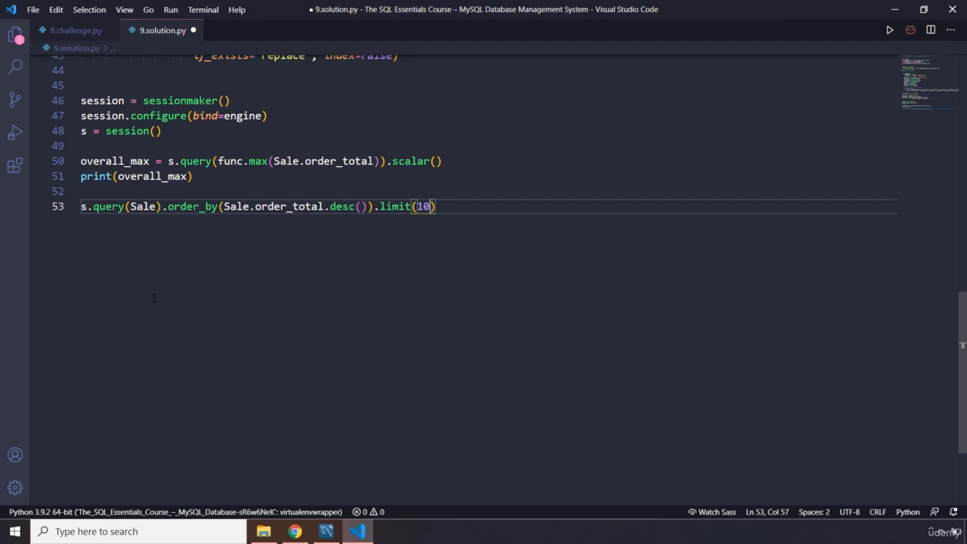
text())
key(Return)
key(Return)
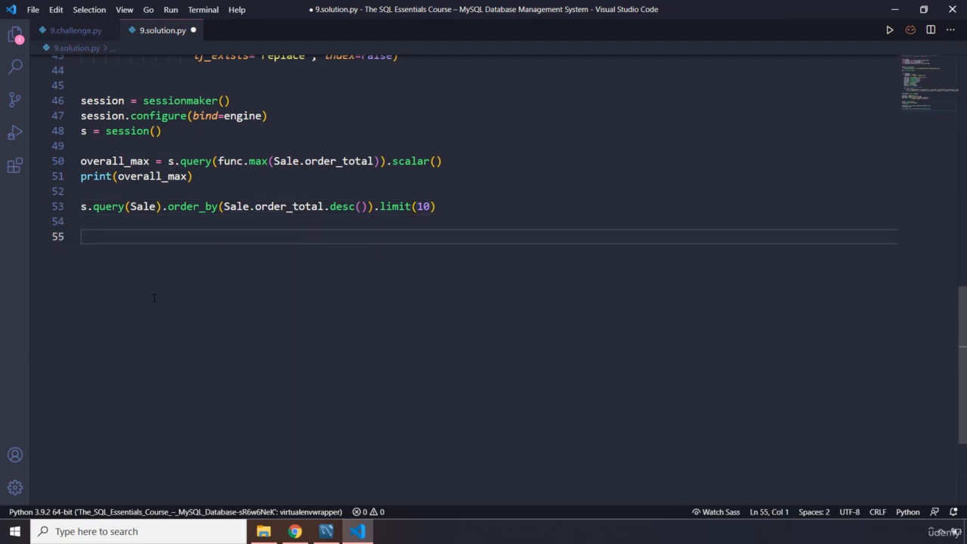
Tidy the spacing so the line reads results = s.query(...)
key(Up)
key(Up)
text(results  )
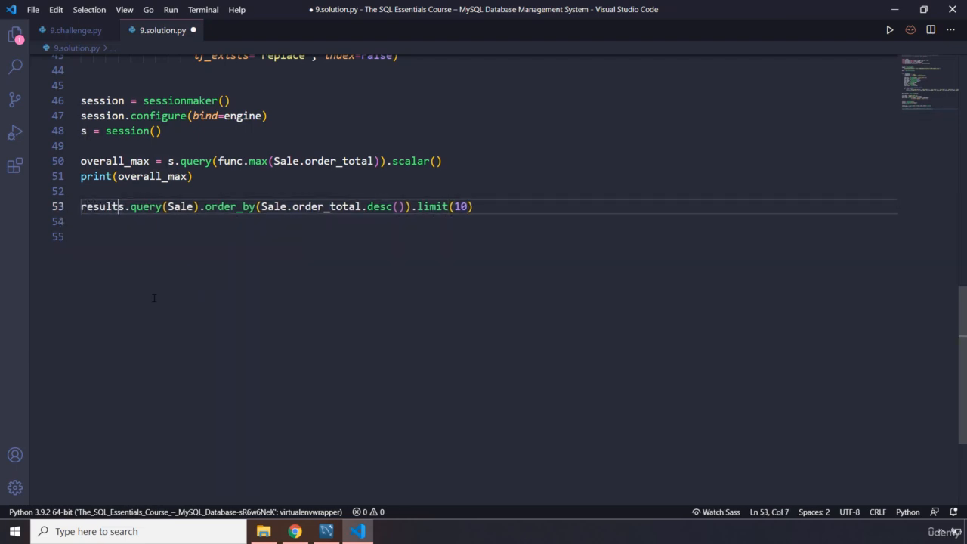
text(=)
key(Left)
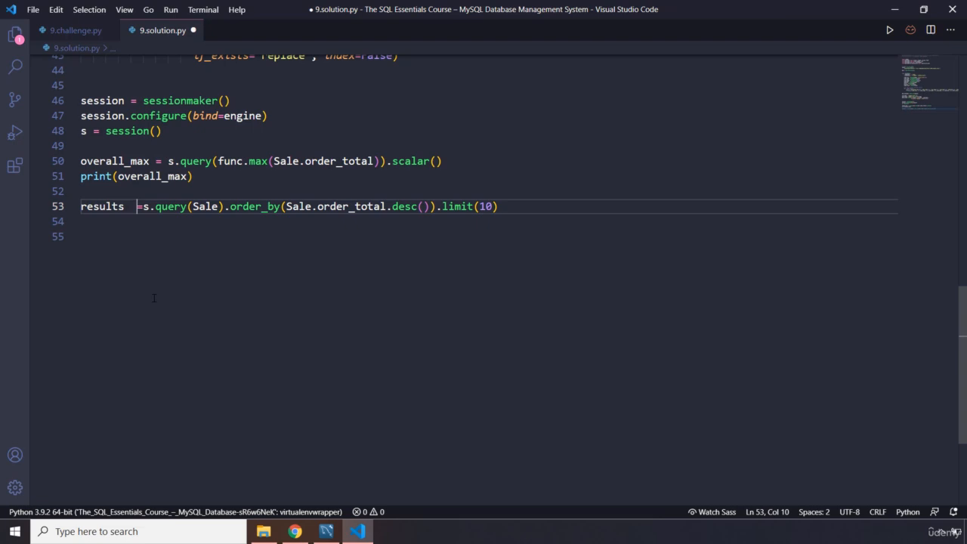
key(BackSpace)
key(Right)
key(Left)
key(Left)
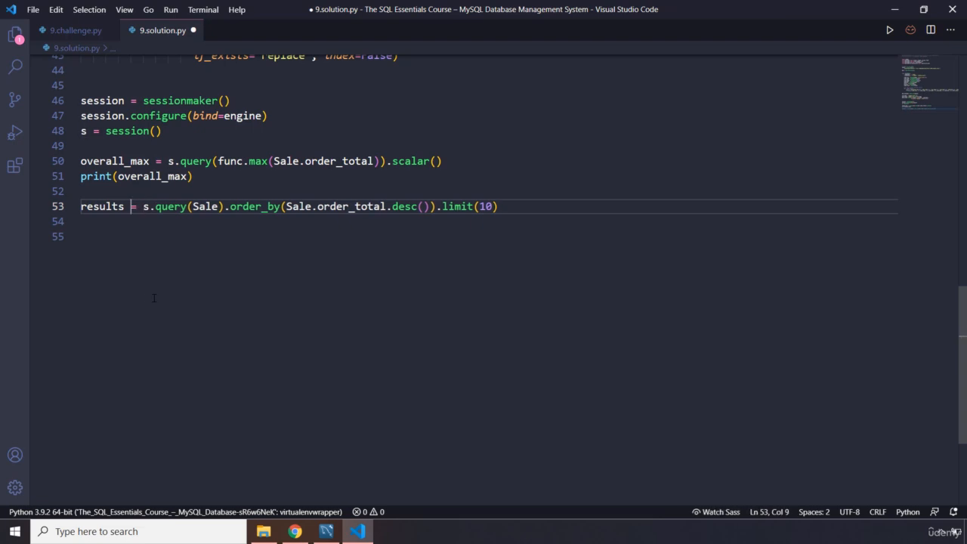
key(Down)
key(Down)
text(fro)
Add a for loop printing each result and save the script
key(Escape)
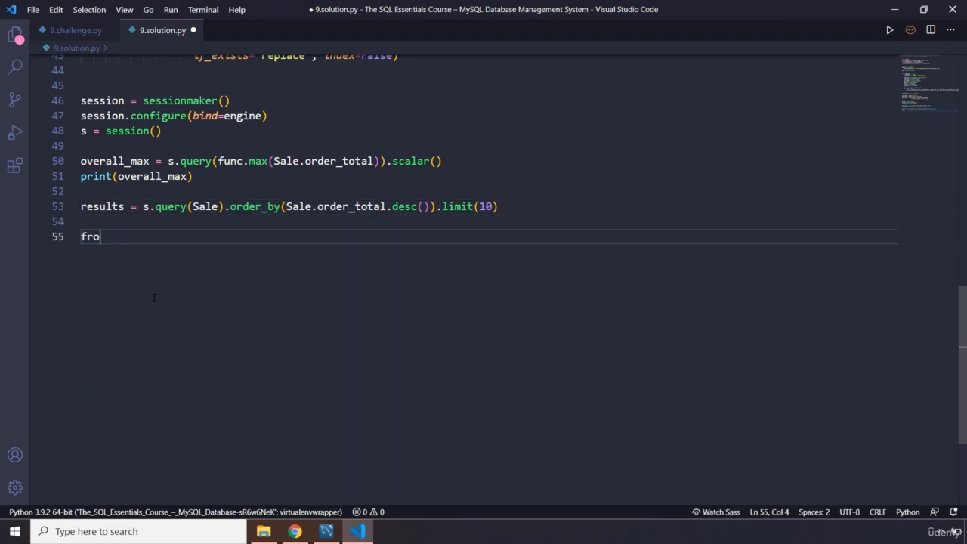
key(BackSpace)
key(BackSpace)
text(or r)
text(esult in re)
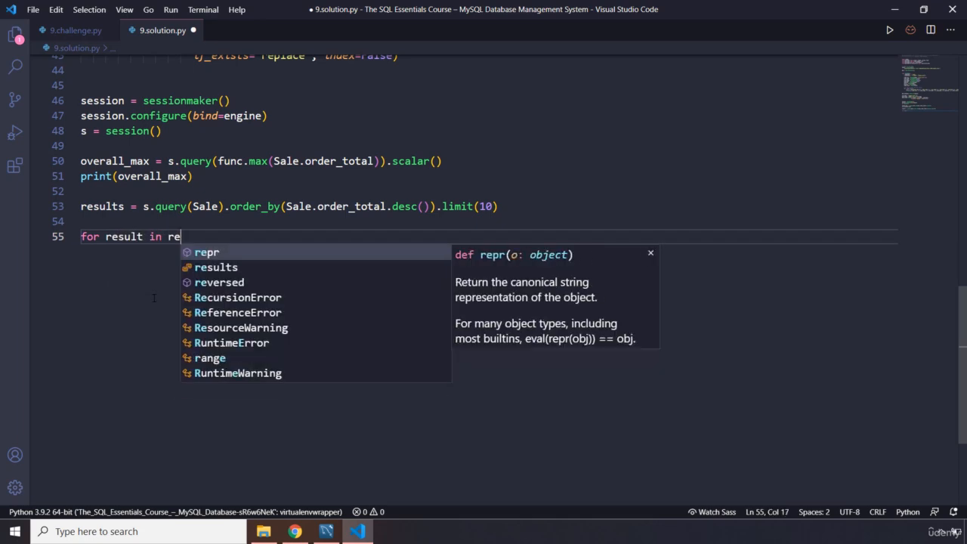
text(sults:)
key(Return)
text(pr)
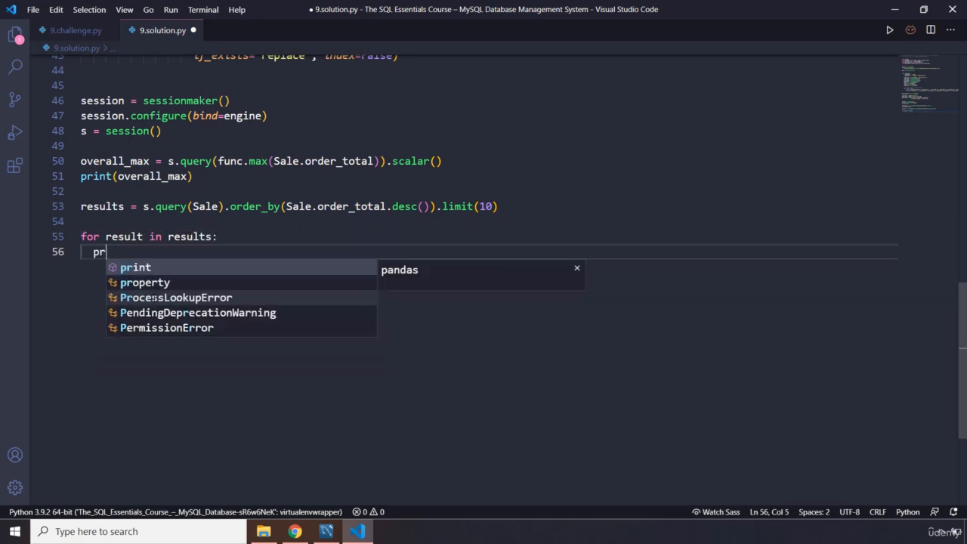
text(int(result)
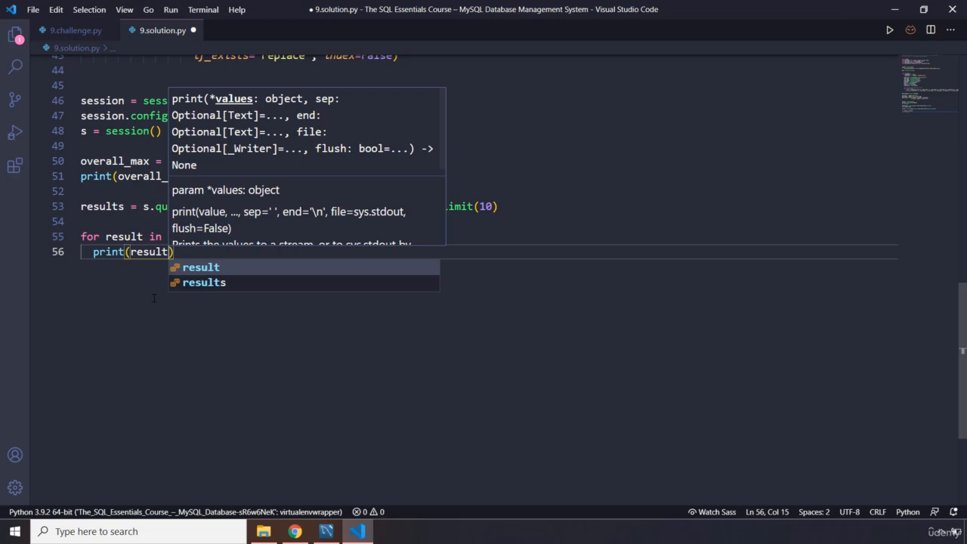
text())
key(Return)
key(ctrl+s)
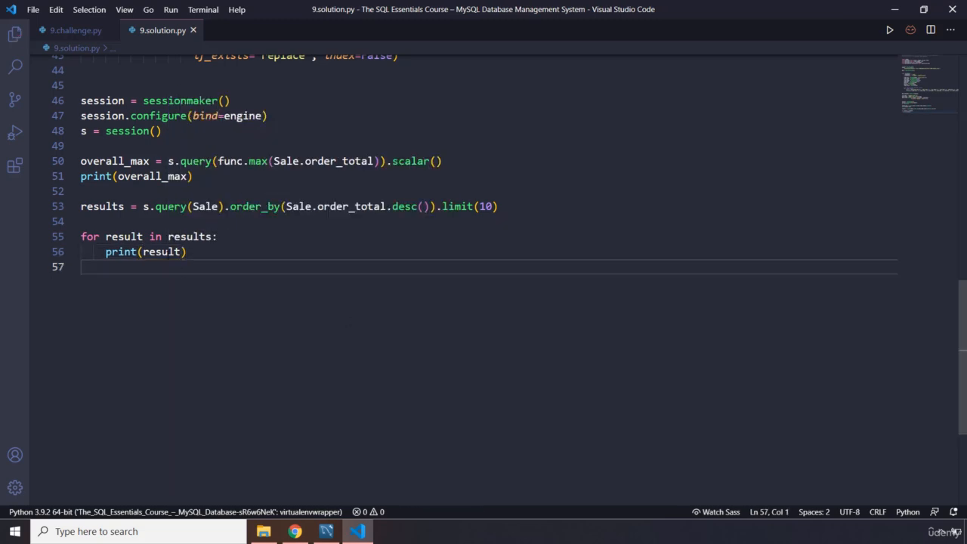
click(168, 252)
click(174, 236)
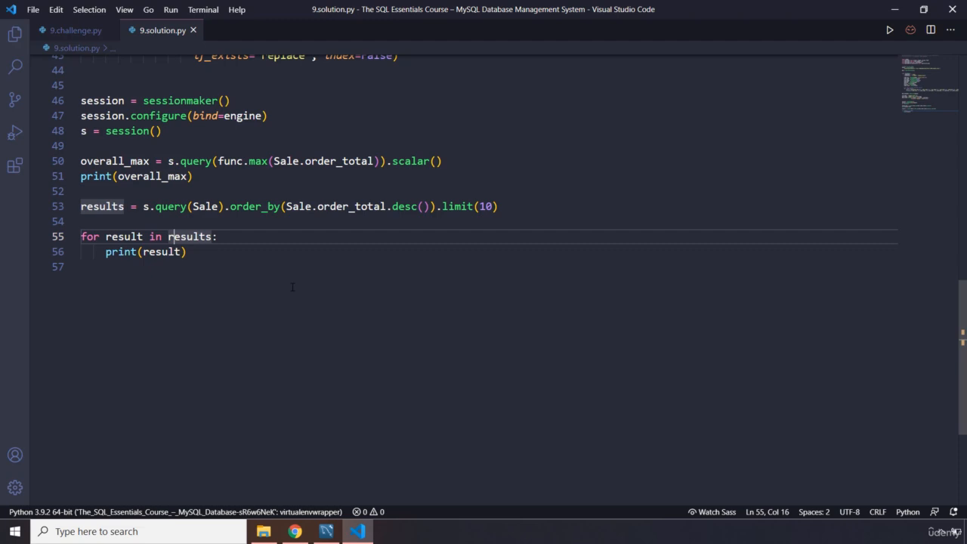
click(327, 315)
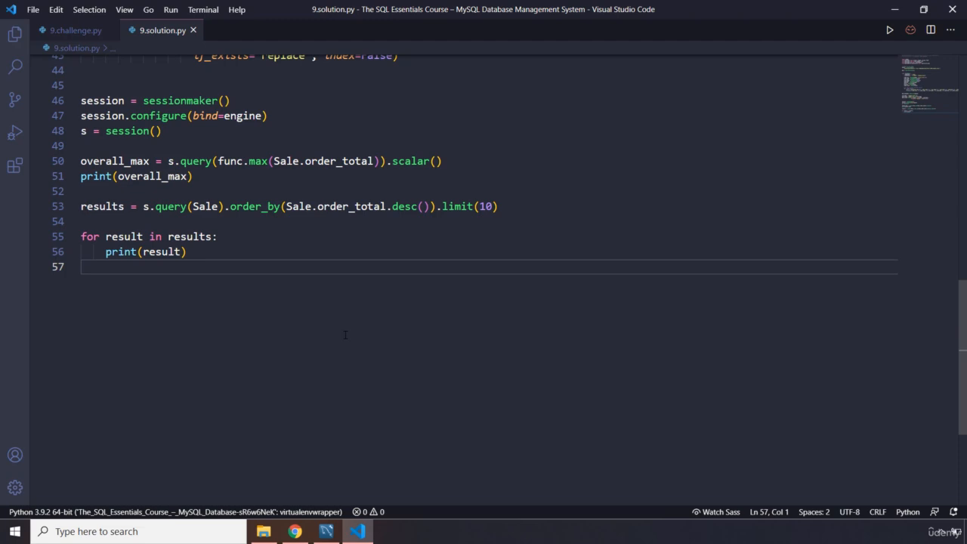
Run python 9.solution.py in the terminal, hitting the unknown database error, then bring up MySQL Workbench
key(ctrl+grave)
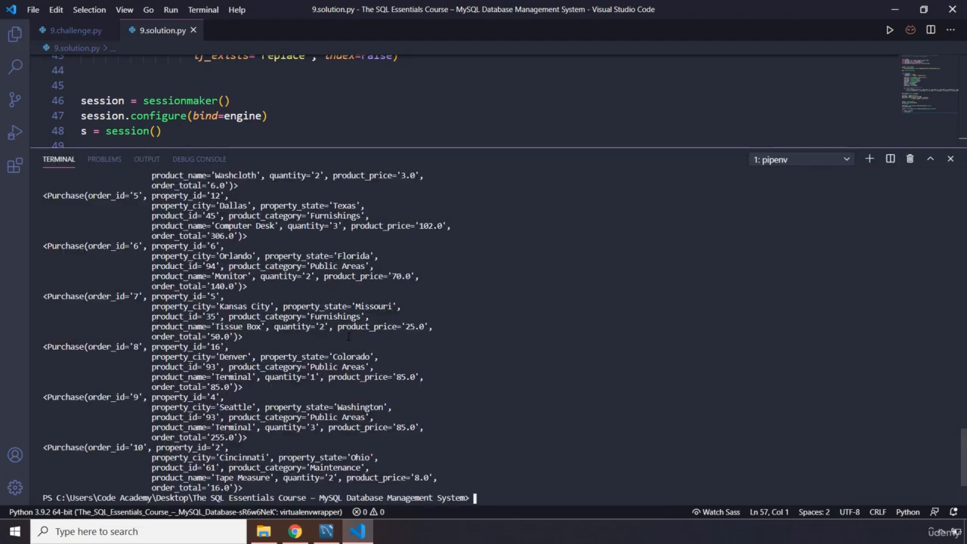
text(clear)
key(Return)
text(python 8.SQLAlchemy_with_Pandas.py)
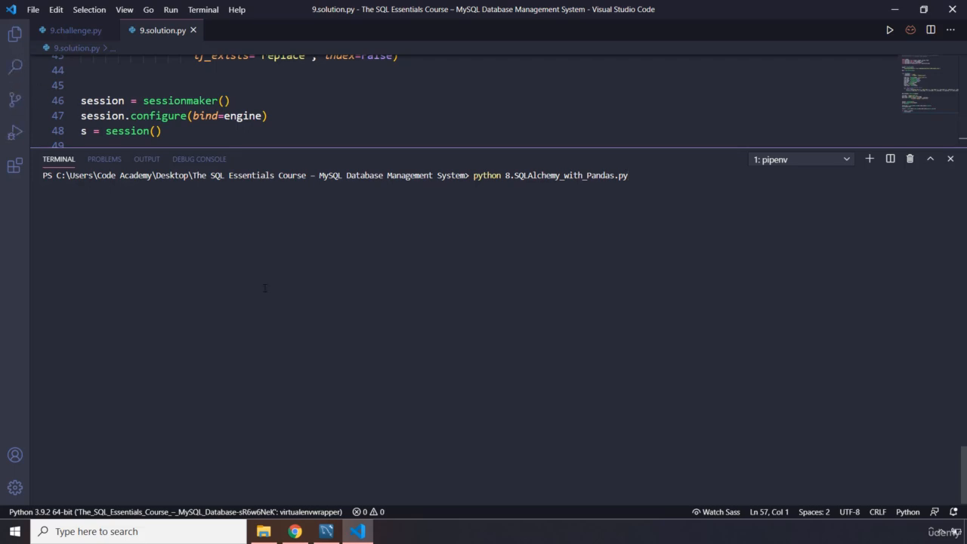
key(BackSpace)
key(BackSpace)
key(BackSpace)
key(BackSpace)
key(BackSpace)
key(BackSpace)
key(BackSpace)
key(BackSpace)
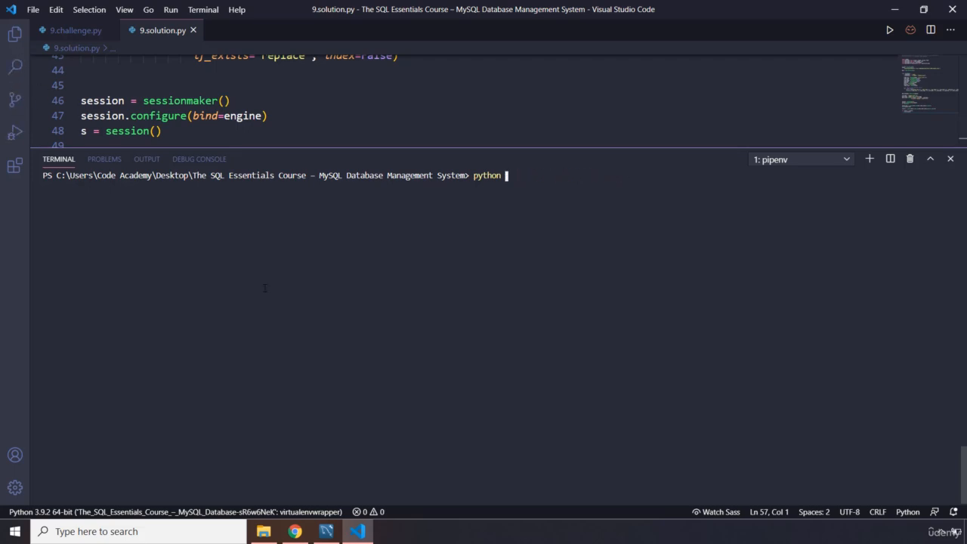
text(9.solu)
text(tion.py)
key(Return)
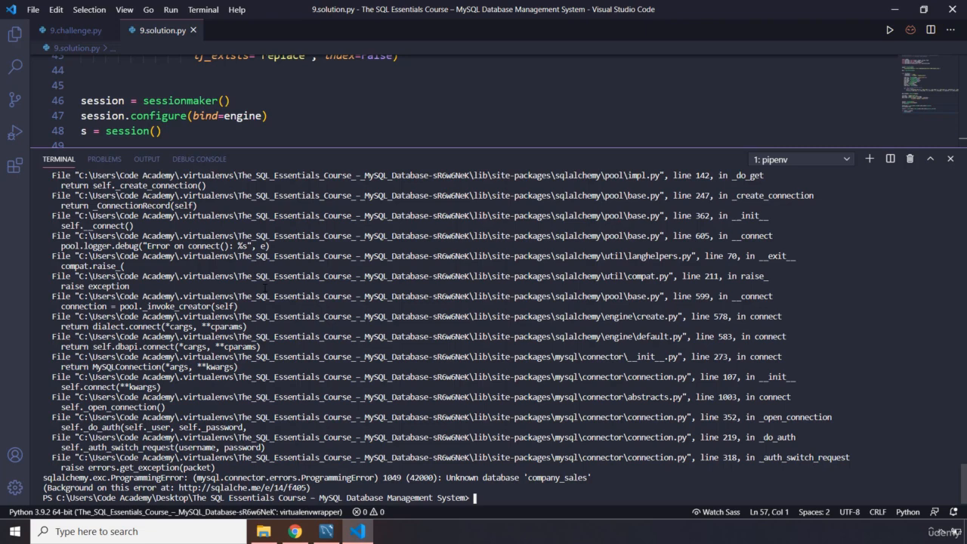
drag(644, 147, 645, 432)
scroll(392, 251, up, 2)
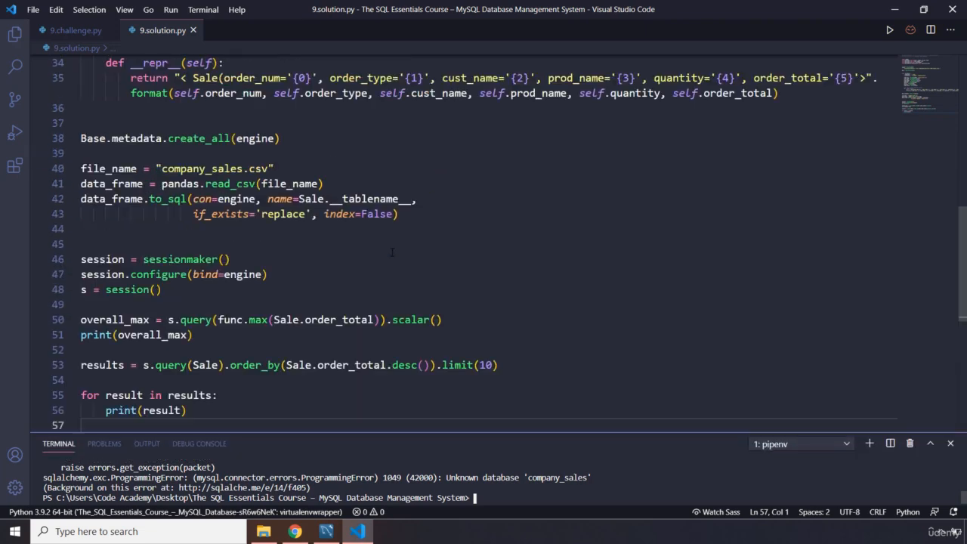
scroll(392, 251, up, 3)
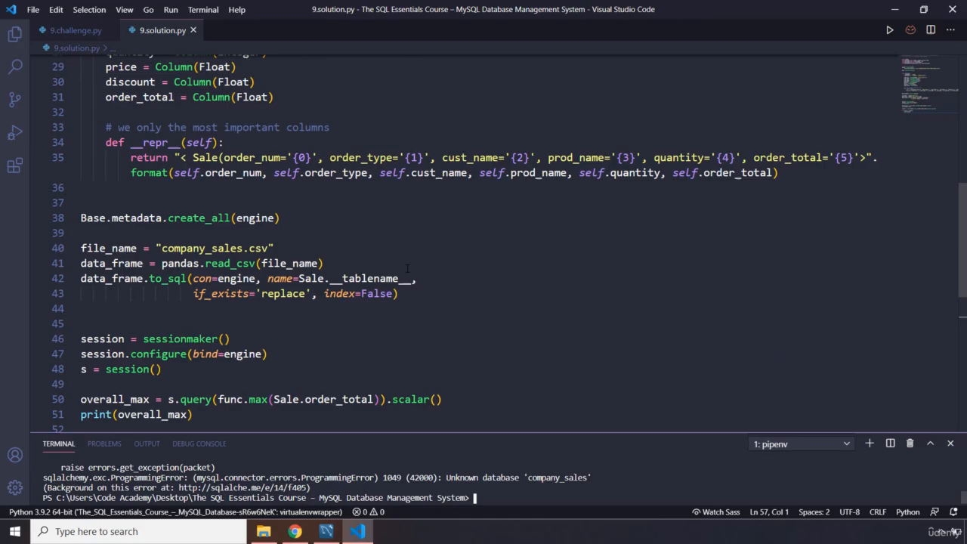
click(326, 532)
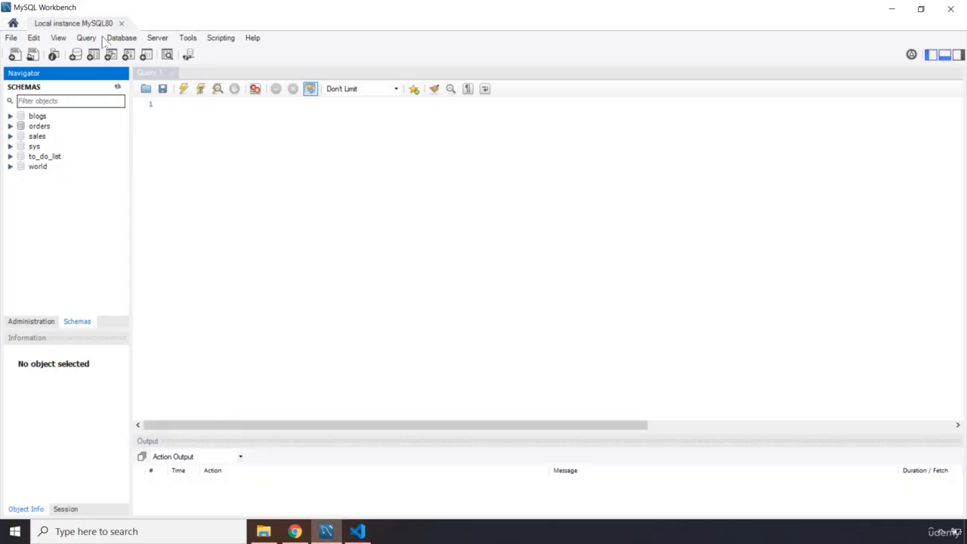
Start a command line client for the Local instance and enter the root password
click(121, 24)
right_click(154, 310)
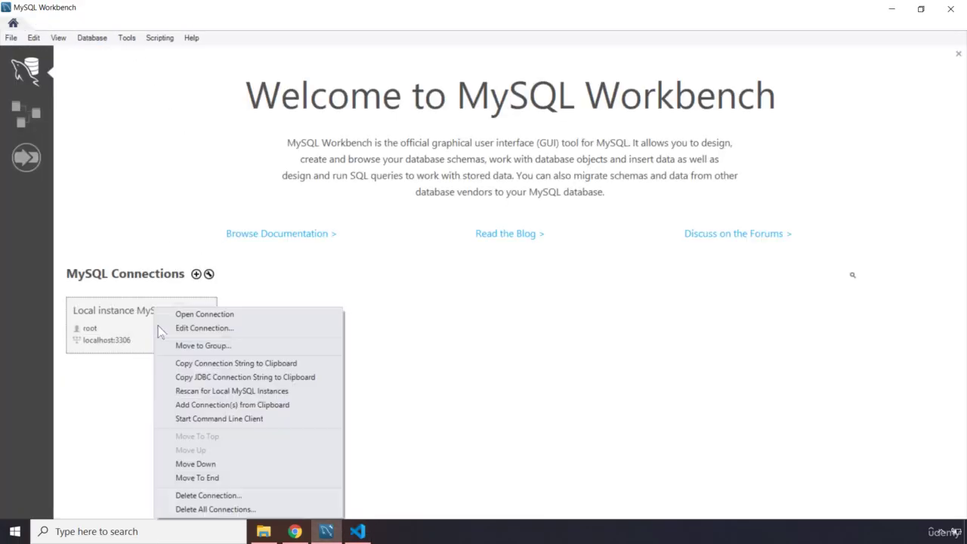
click(228, 418)
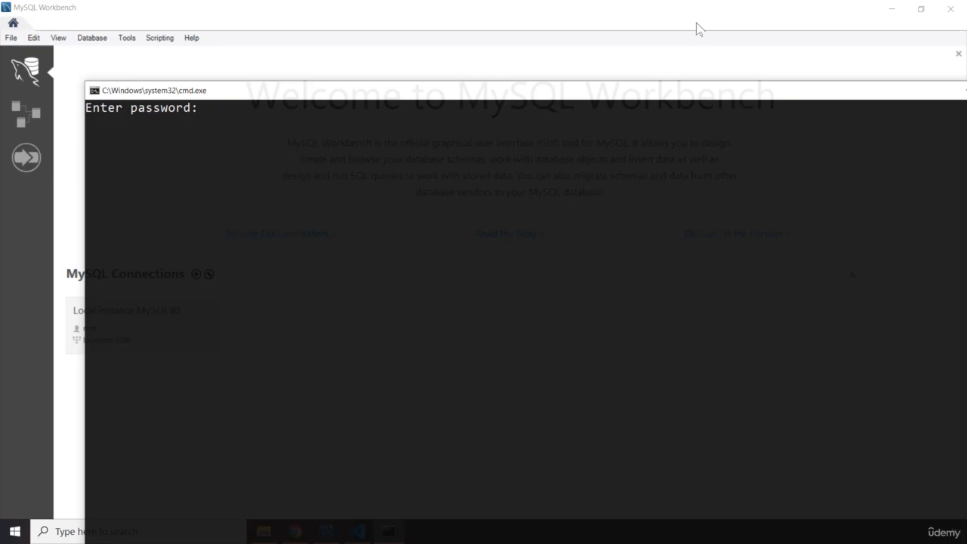
text(***)
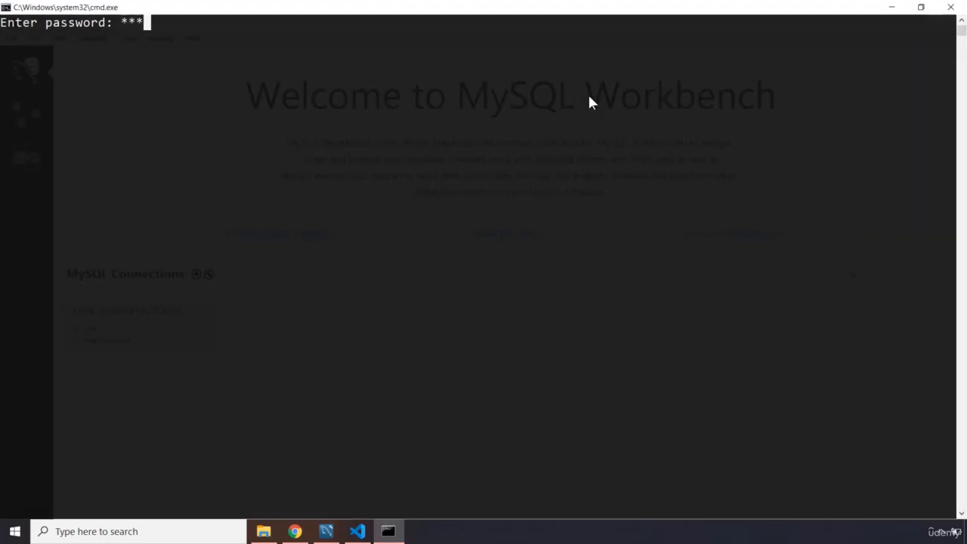
key(BackSpace)
key(BackSpace)
key(BackSpace)
text(**)
text(*********)
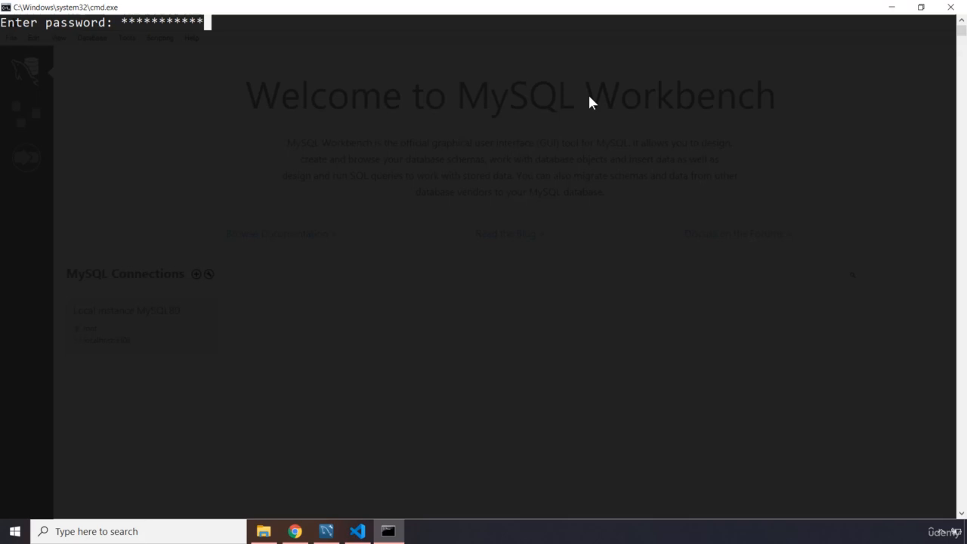
text(*)
key(Return)
key(Return)
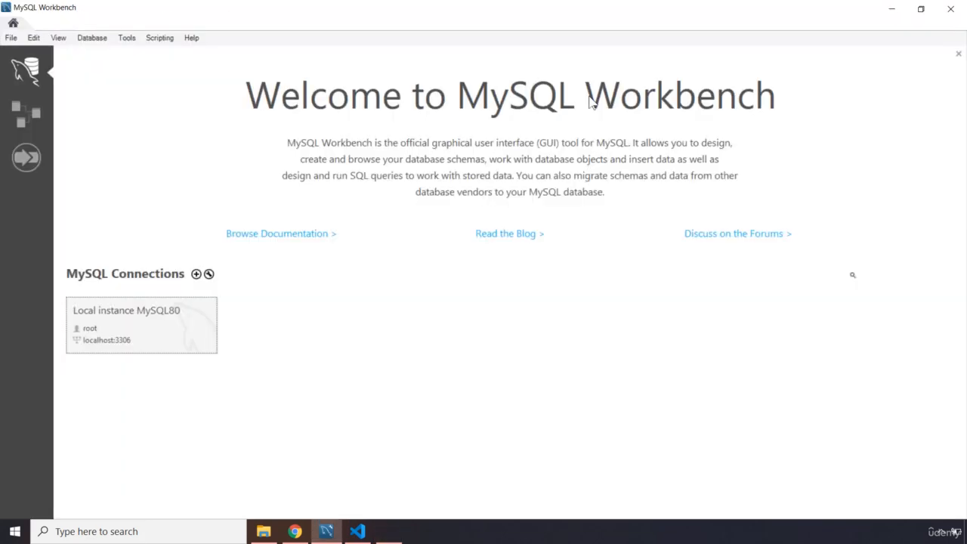
Relaunch the command line client and retry the password until the mysql prompt appears
right_click(148, 312)
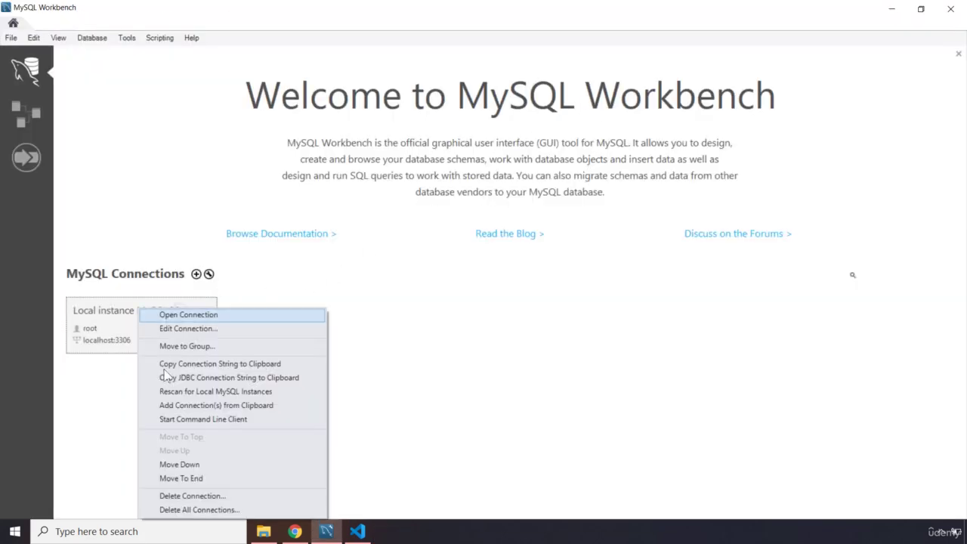
click(191, 421)
text(***)
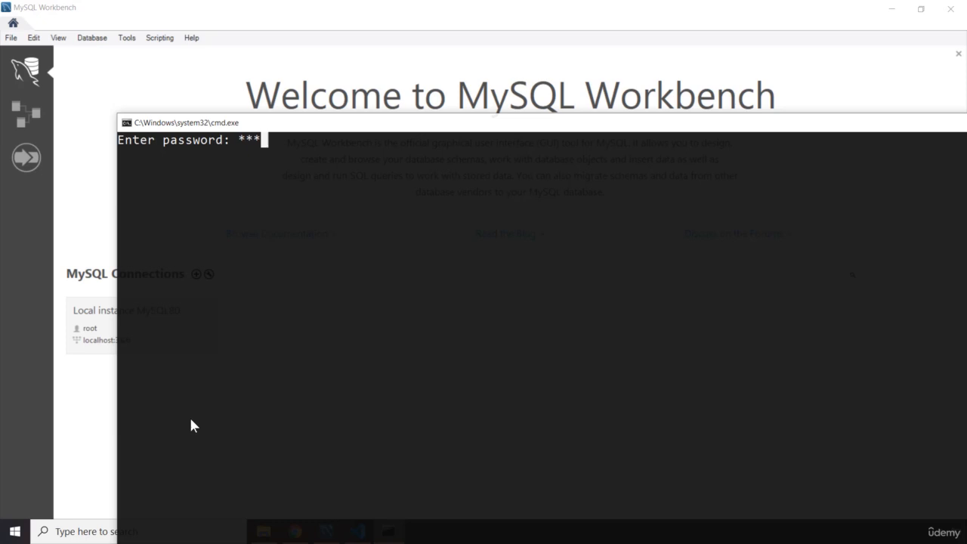
text(******)
text(***)
key(Return)
key(Return)
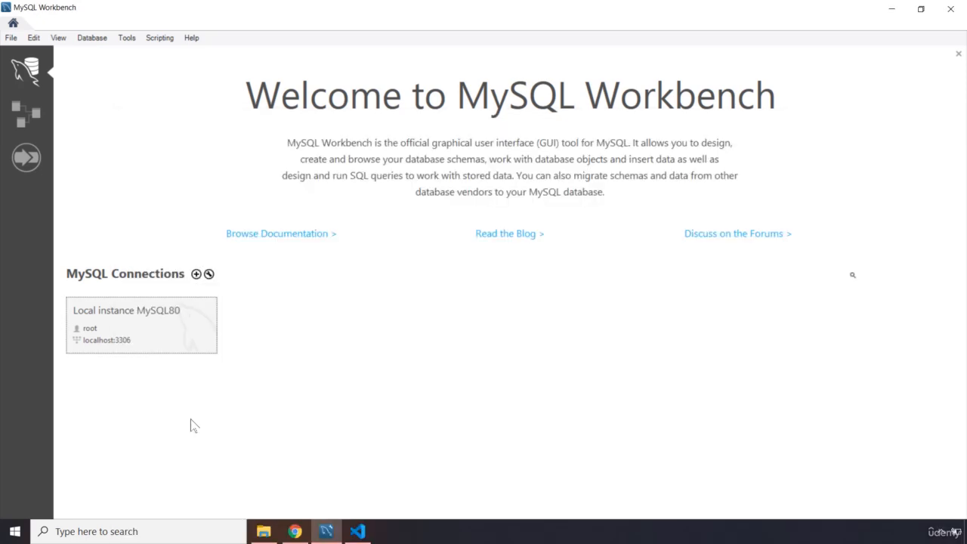
right_click(149, 342)
click(191, 419)
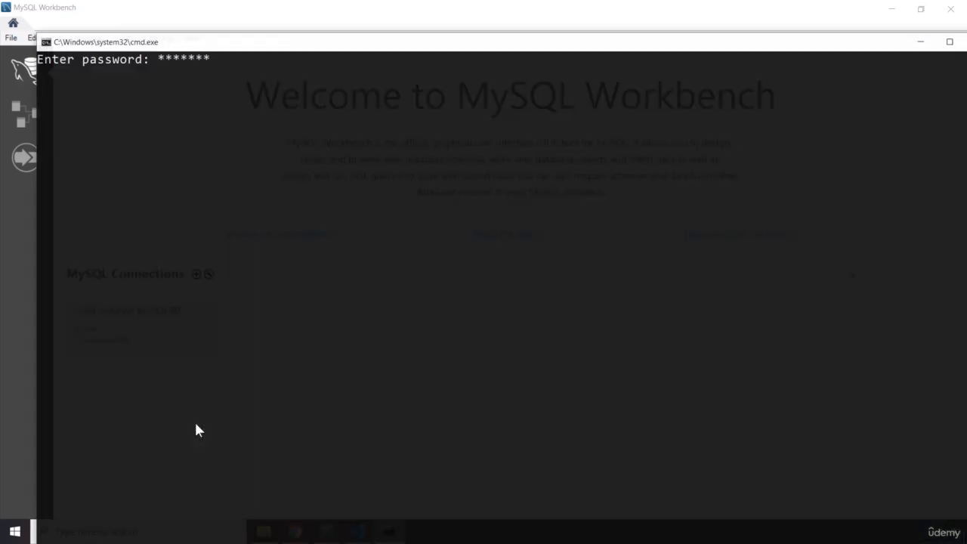
key(BackSpace)
key(BackSpace)
key(BackSpace)
key(BackSpace)
text(**)
Log in, run CREATE DATABASE company_sales; in the MySQL client, then return to VS Code
key(Return)
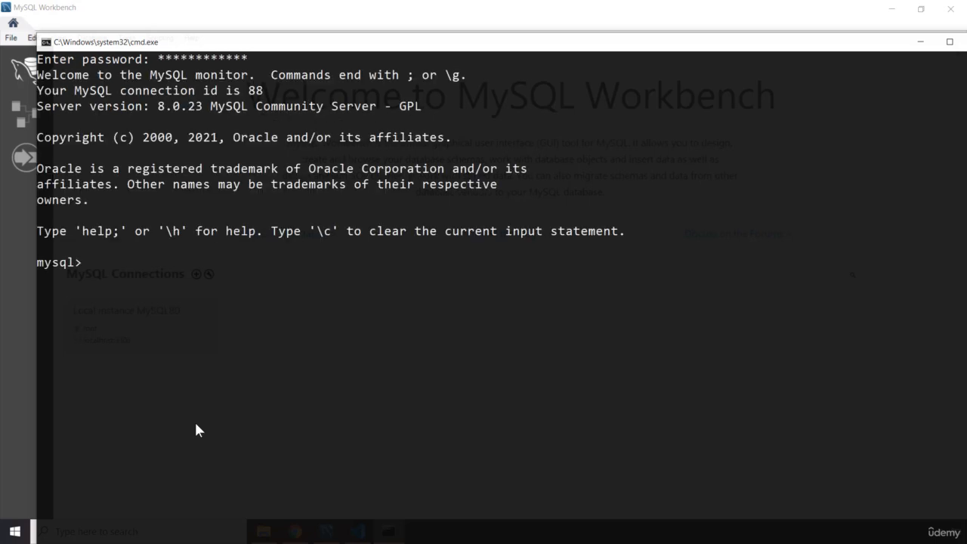
drag(378, 42, 374, 6)
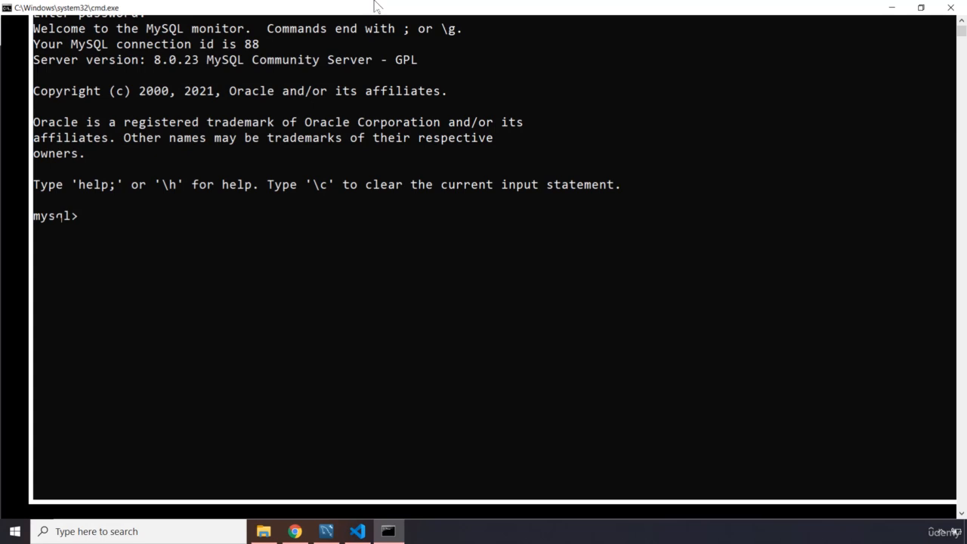
text(CREATE)
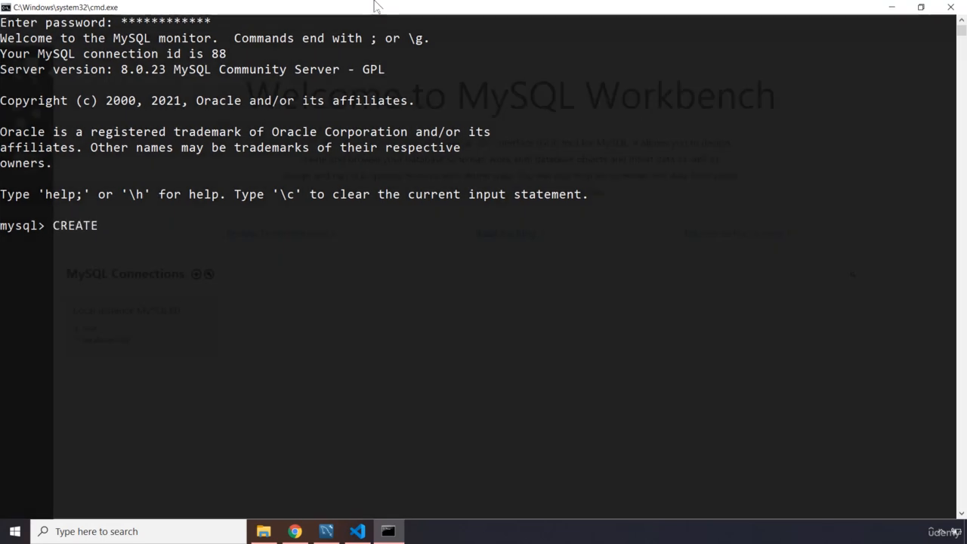
text( DATABASE)
text( company)
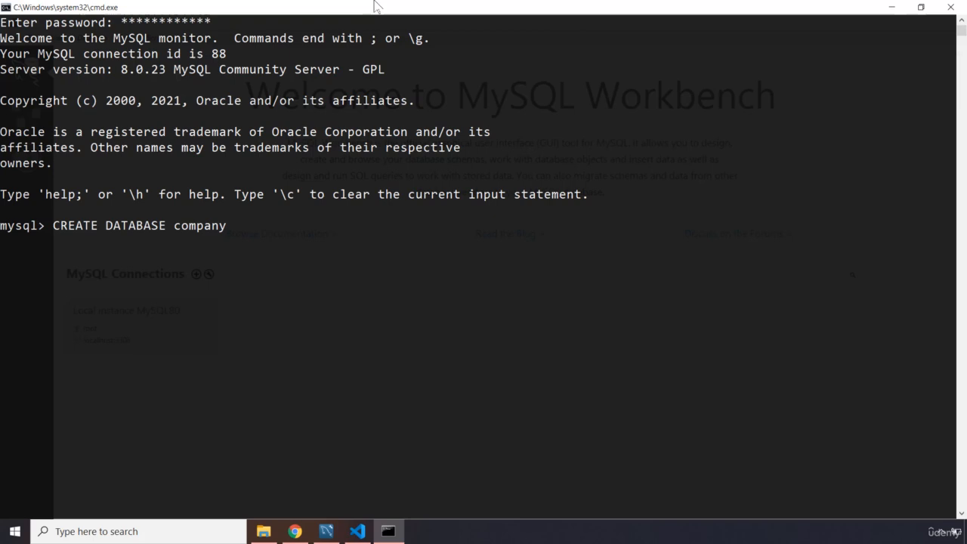
text(_sales;)
key(Return)
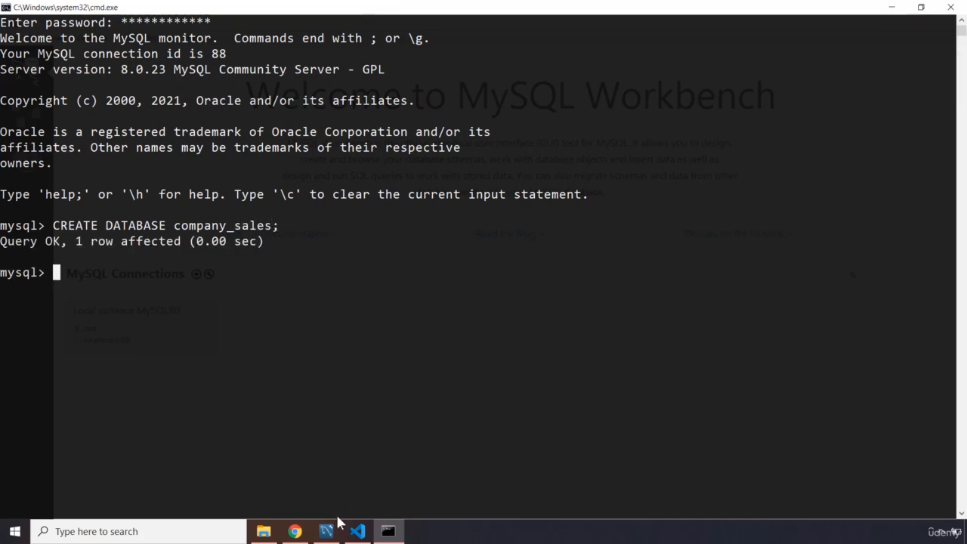
click(357, 532)
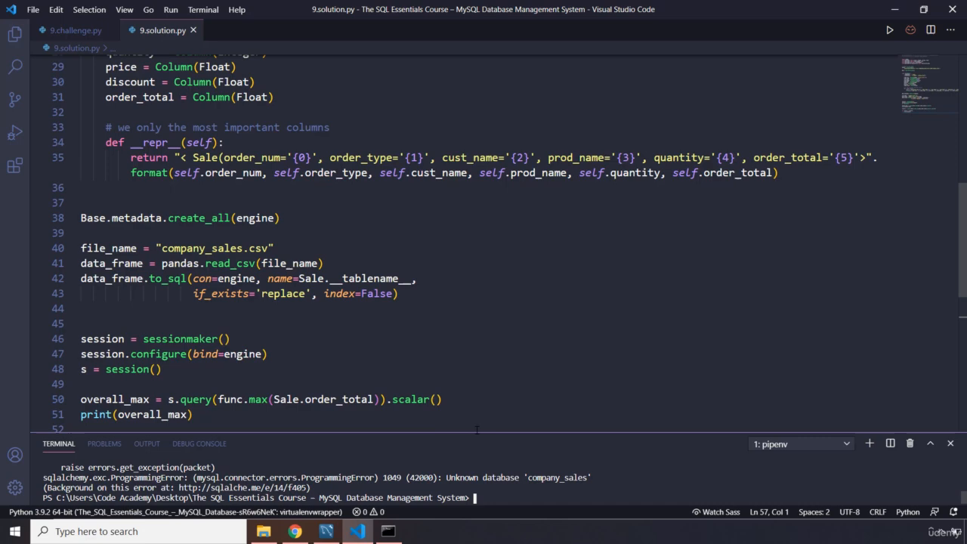
drag(468, 426, 482, 270)
Enlarge the terminal panel and rerun python 9.solution.py from history
drag(513, 433, 527, 193)
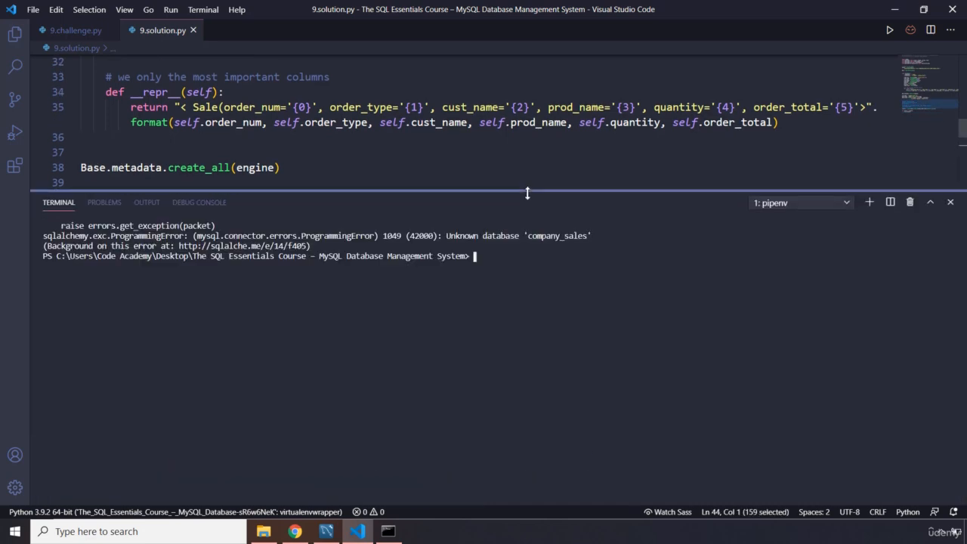
key(Up)
key(Return)
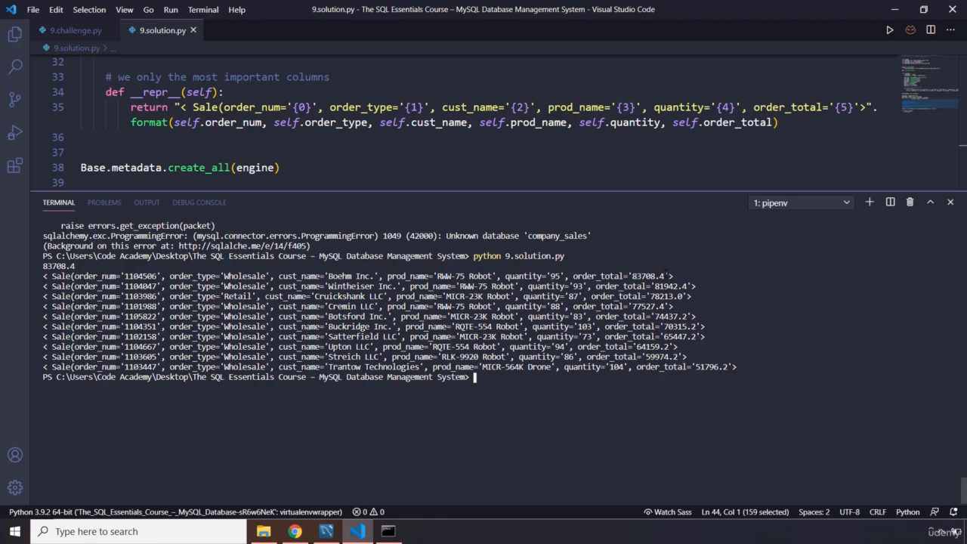
Highlight the printed biggest order total 83708.4 and zoom the interface in for readability
drag(629, 276, 664, 276)
double_click(60, 266)
click(66, 270)
key(ctrl+equal)
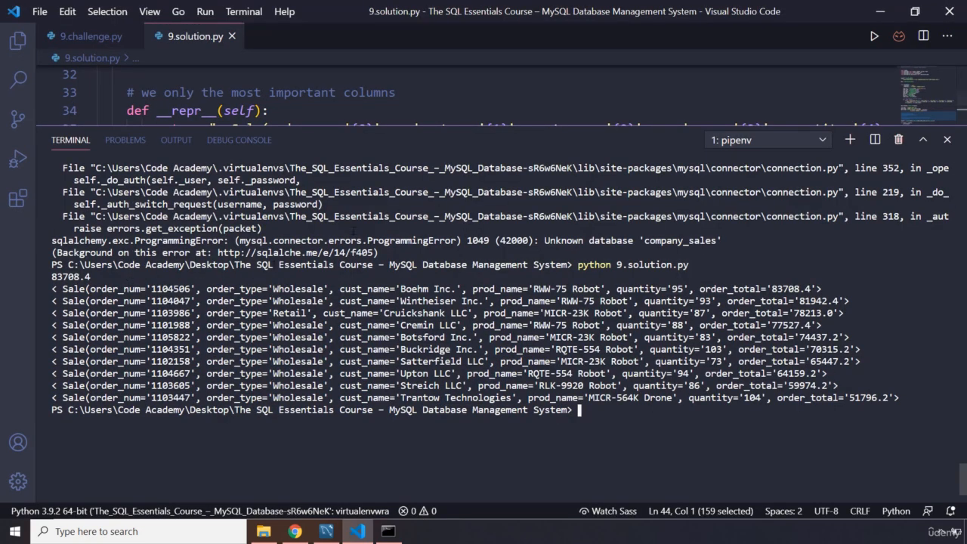
double_click(101, 276)
click(99, 276)
Review the top 10 orders output, checking the first order's total 83708.4
key(ctrl+c)
drag(771, 288, 822, 288)
key(ctrl+c)
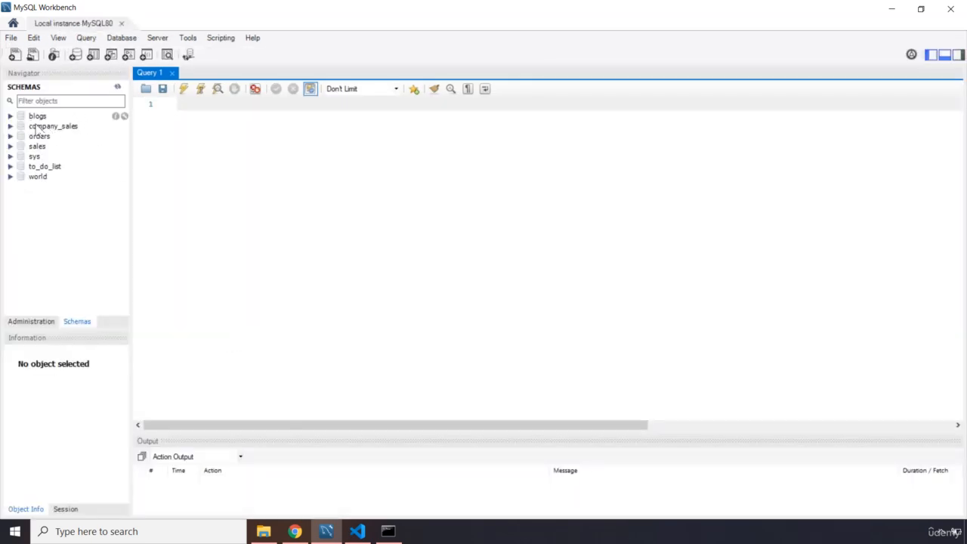
Expand the company_sales schema and show all rows of the sales table (4976 rows)
click(11, 126)
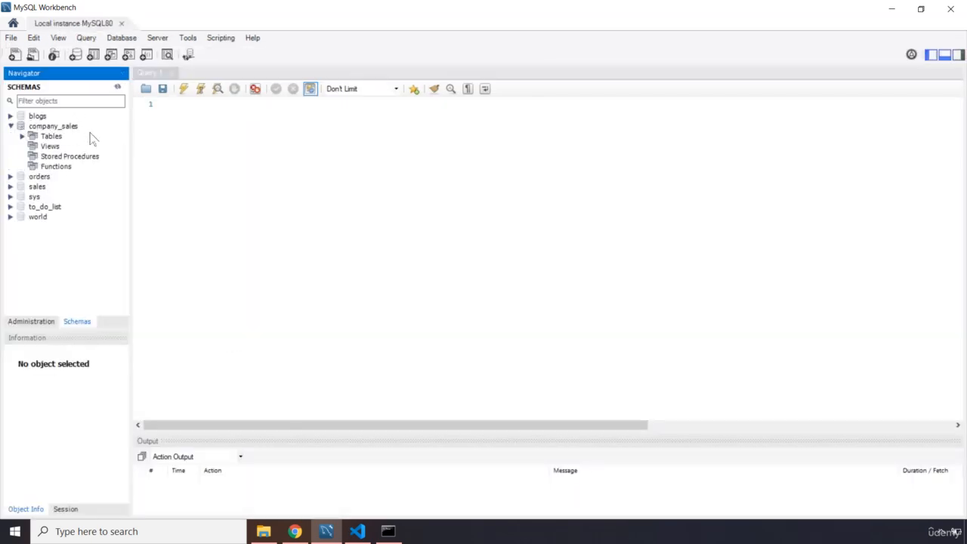
click(23, 136)
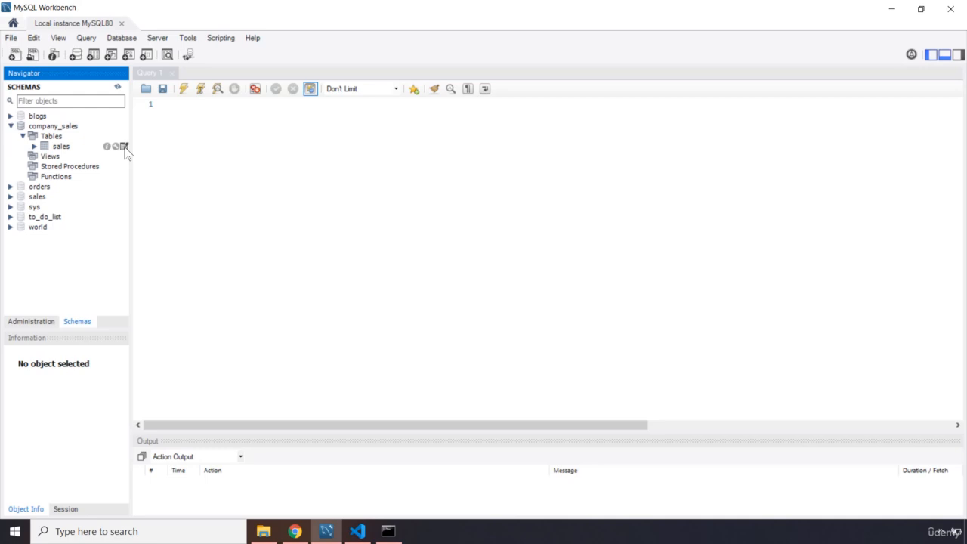
click(124, 145)
scroll(453, 294, down, 4)
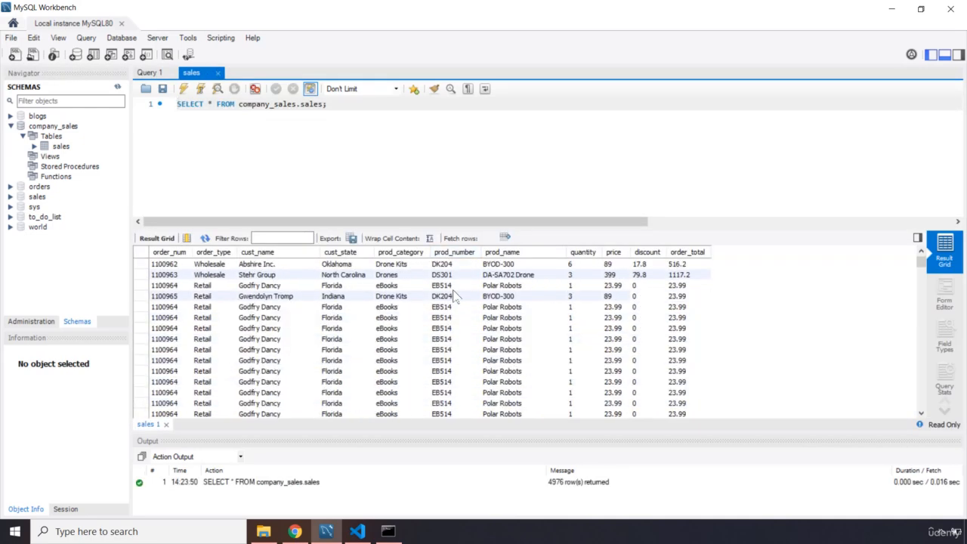
scroll(492, 302, down, 4)
scroll(491, 302, down, 4)
drag(921, 263, 921, 363)
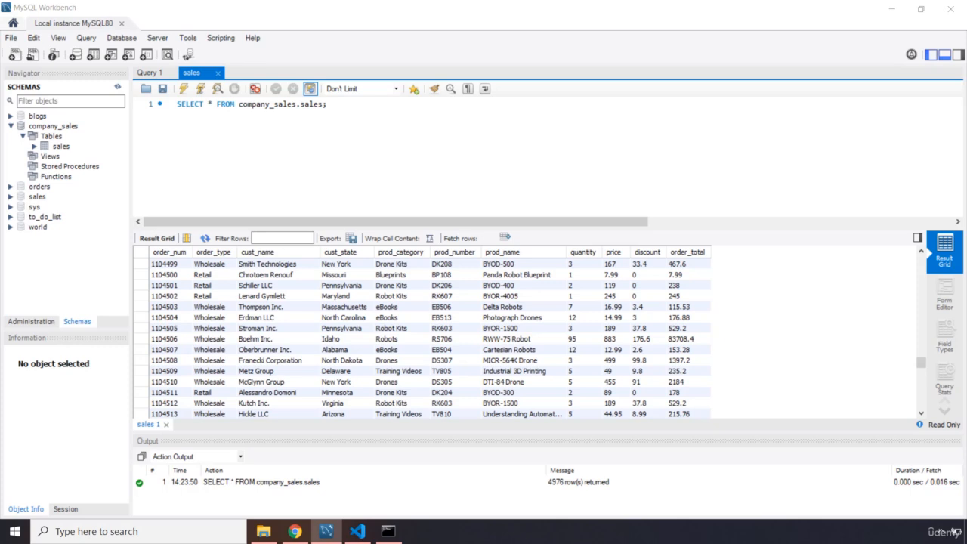
scroll(344, 340, down, 2)
scroll(302, 382, down, 3)
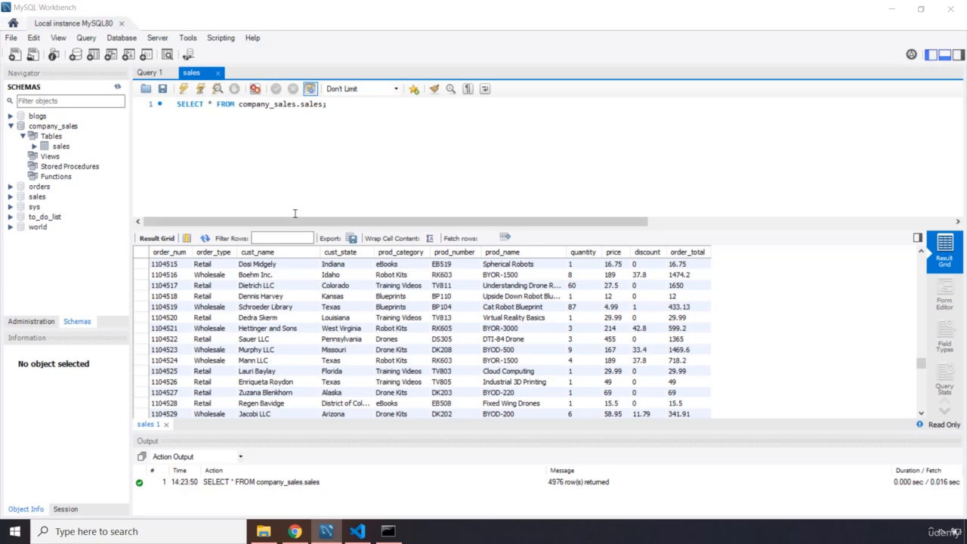
scroll(590, 310, down, 3)
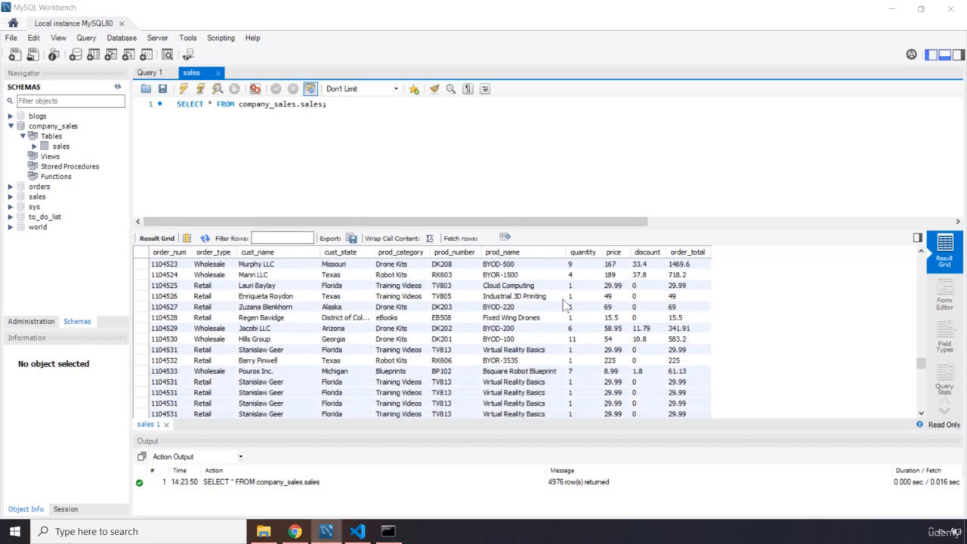
scroll(544, 298, up, 3)
scroll(499, 288, up, 2)
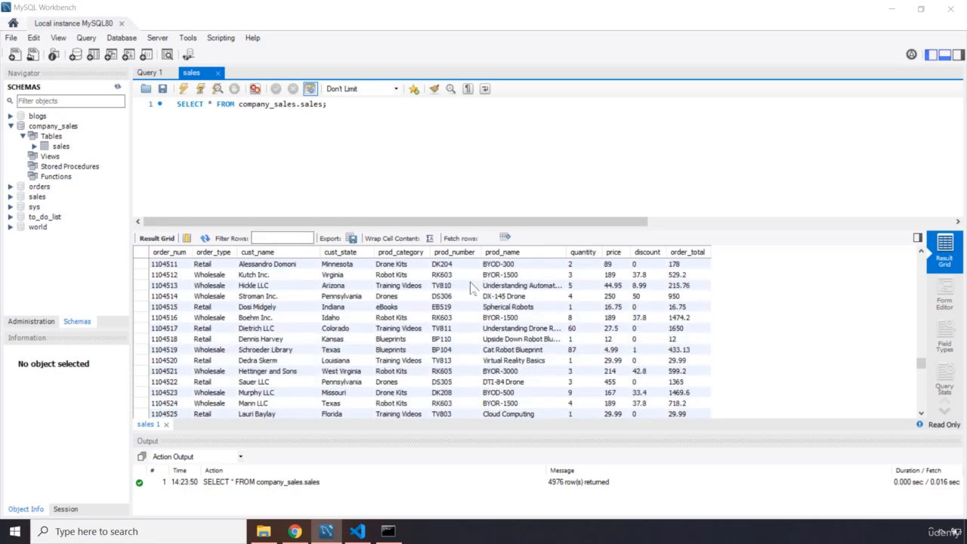
Reach the SQL Execution settings under SQL Editor in Workbench Preferences
click(33, 38)
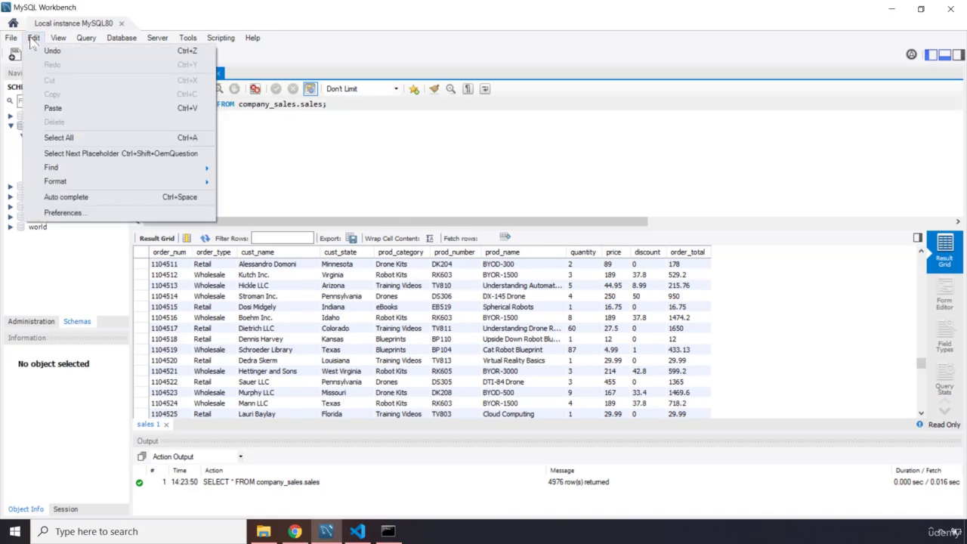
click(60, 212)
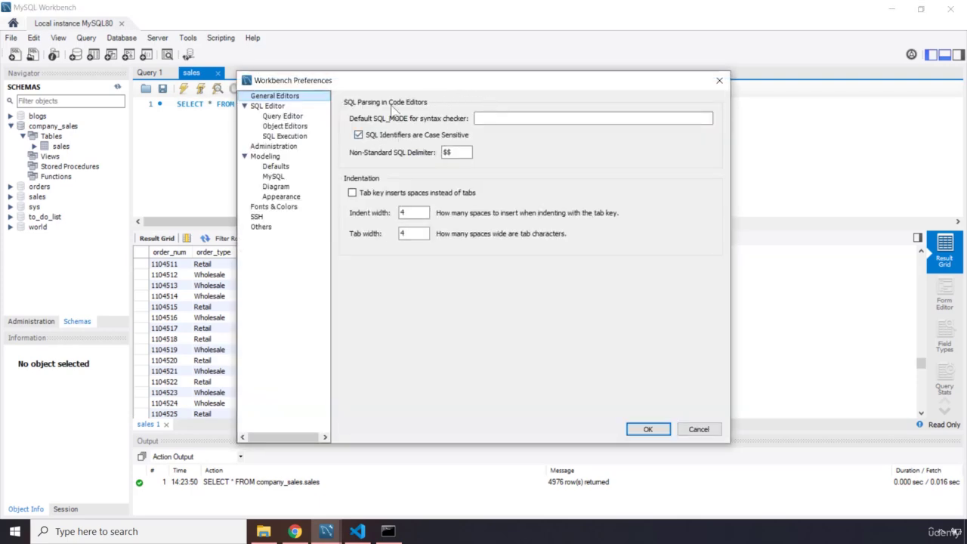
click(275, 107)
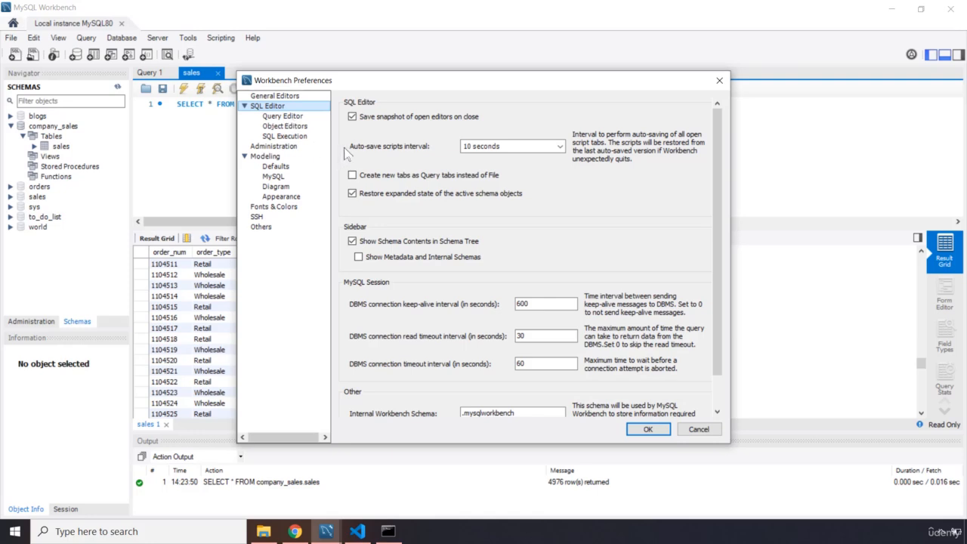
click(294, 136)
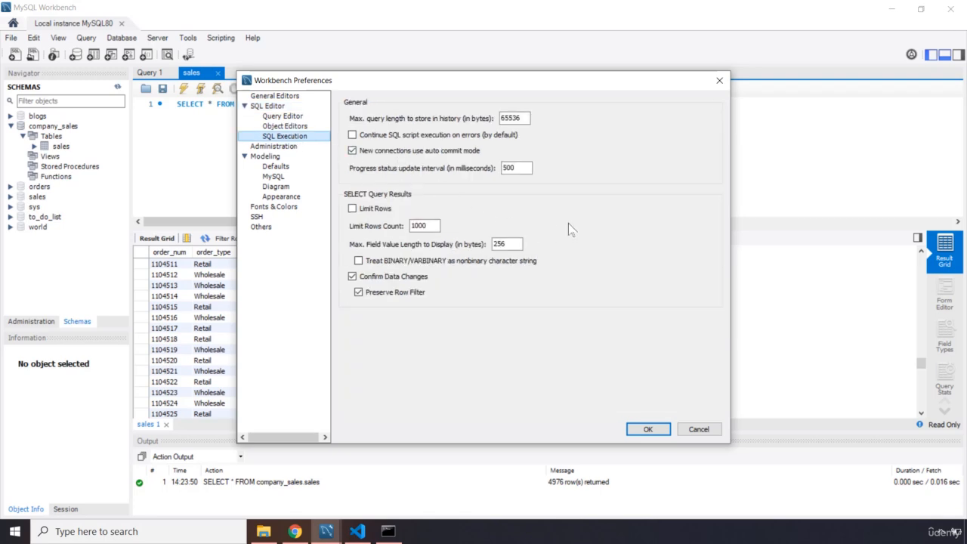
Toggle Limit Rows on and back off, leaving it disabled, and confirm the preferences
click(352, 209)
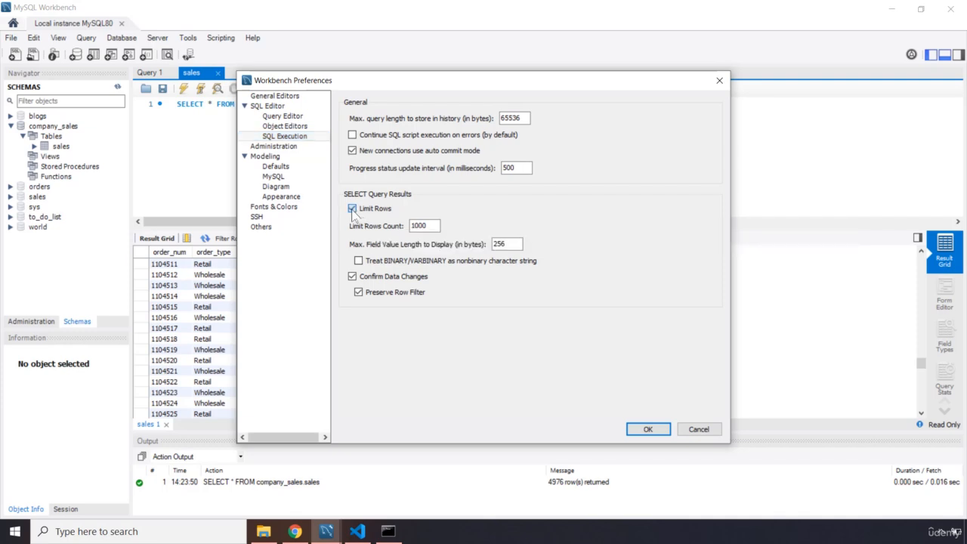
click(353, 210)
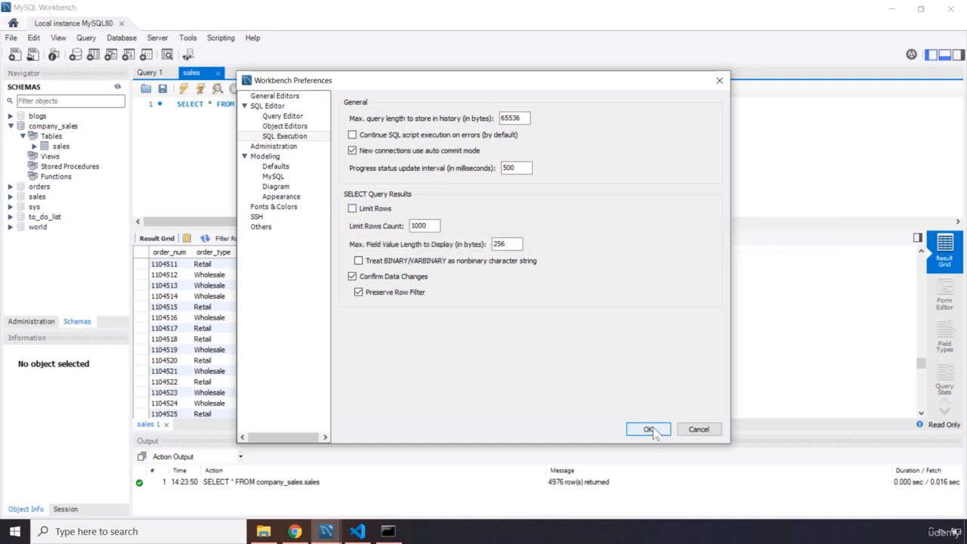
click(686, 431)
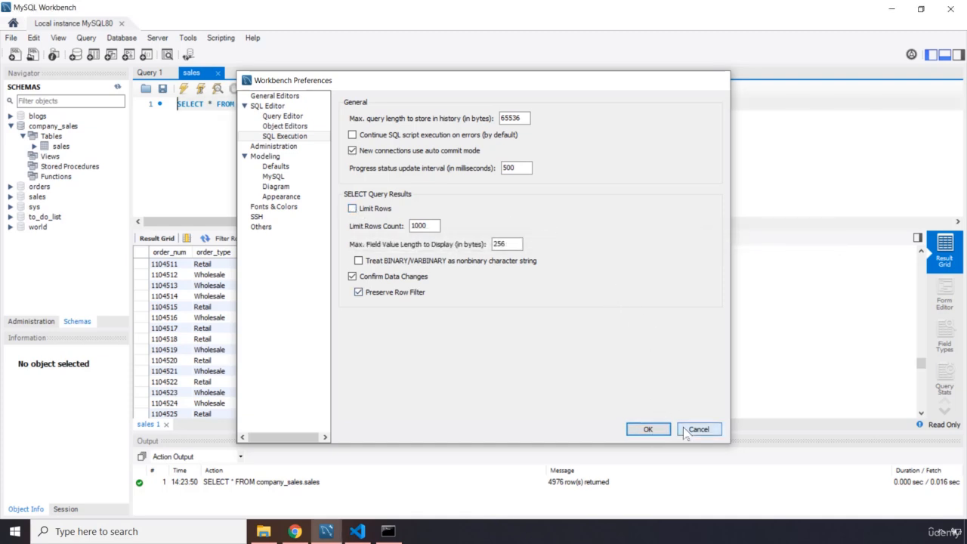
Rerun the sales query with Ctrl+Enter, then switch to the Python script in VS Code
key(ctrl+Return)
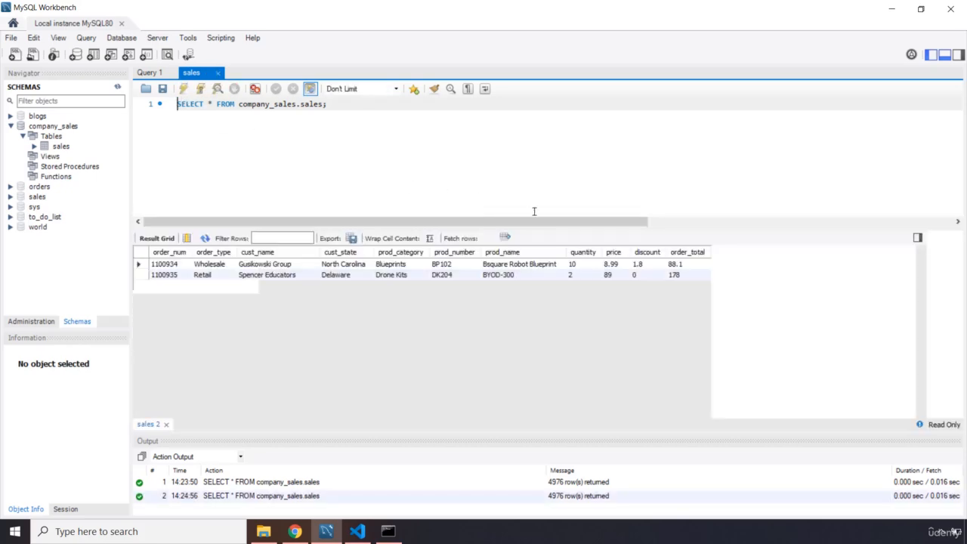
scroll(746, 321, down, 5)
scroll(746, 321, down, 5)
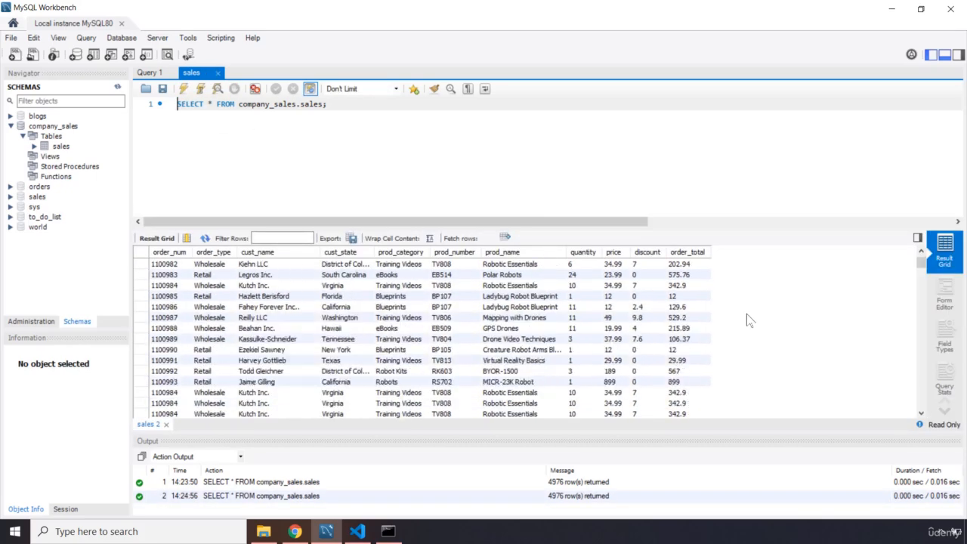
scroll(747, 321, down, 5)
scroll(747, 321, down, 5)
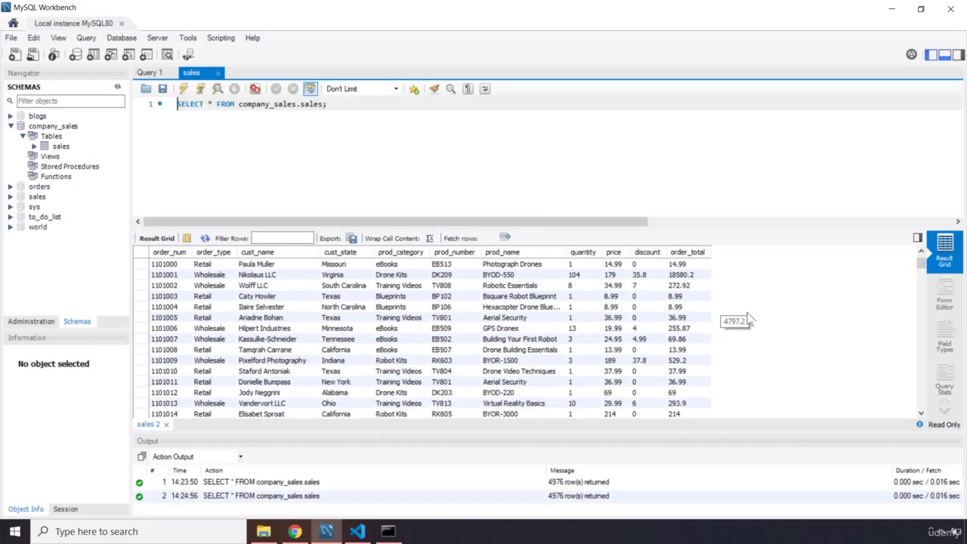
click(359, 532)
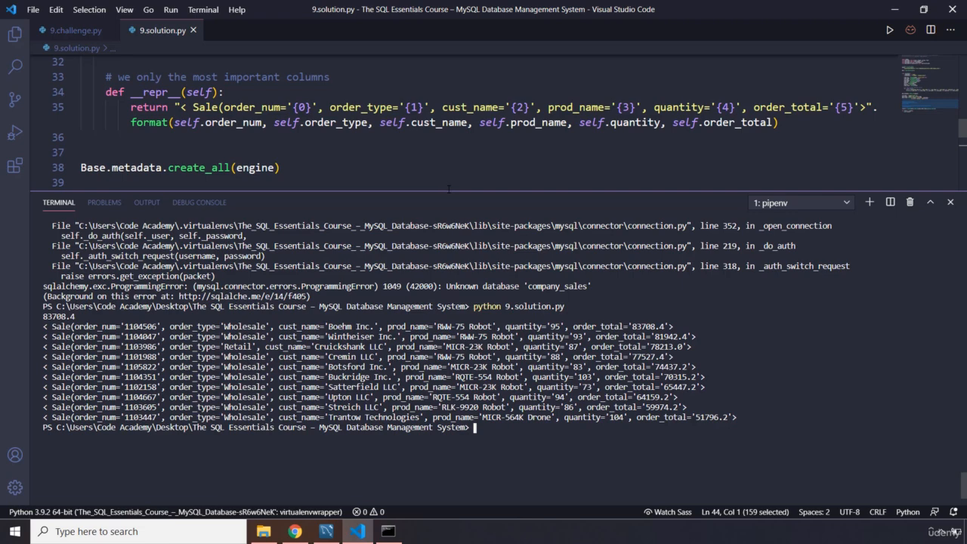
Add the label "The biggest order:" before overall_max in print(), then save and rerun the script
key(ctrl+shift+End)
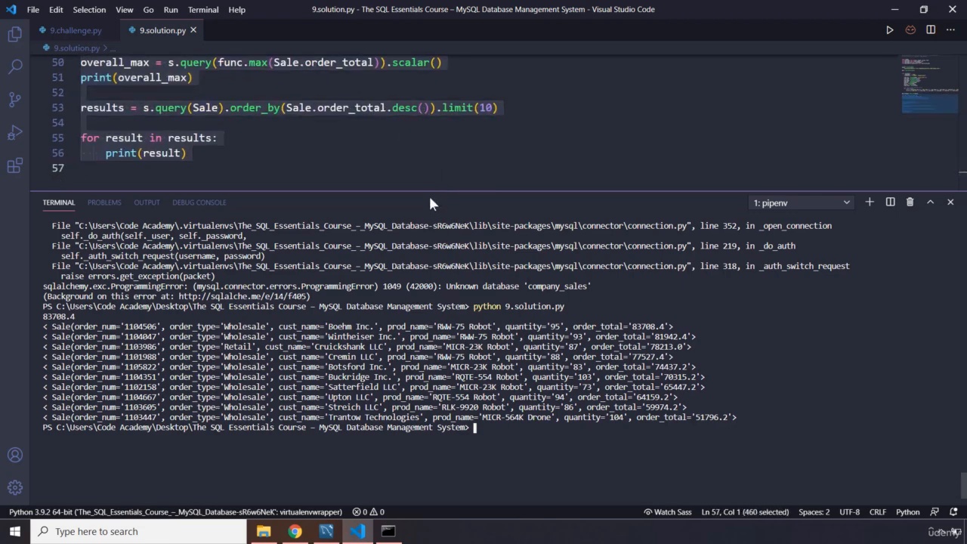
drag(428, 194, 428, 349)
scroll(273, 241, up, 3)
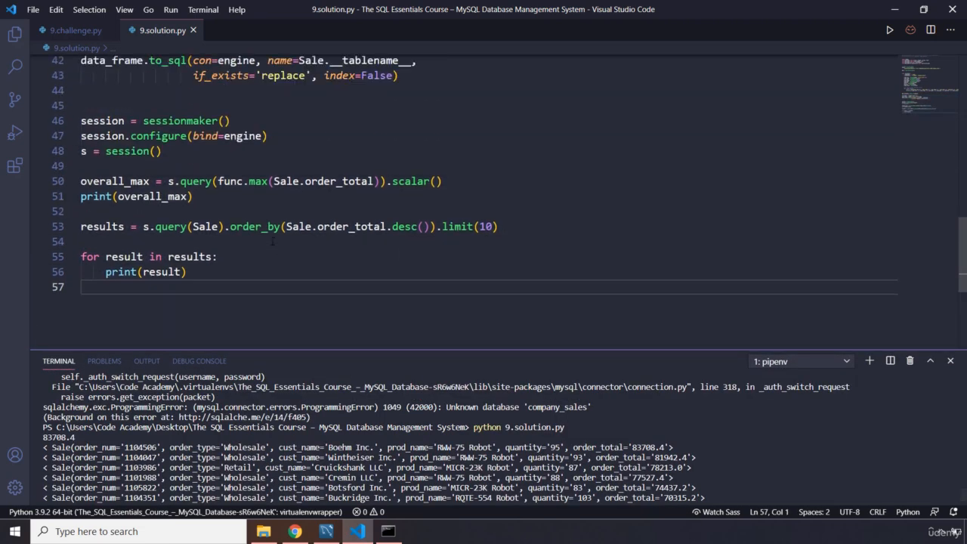
scroll(272, 241, up, 1)
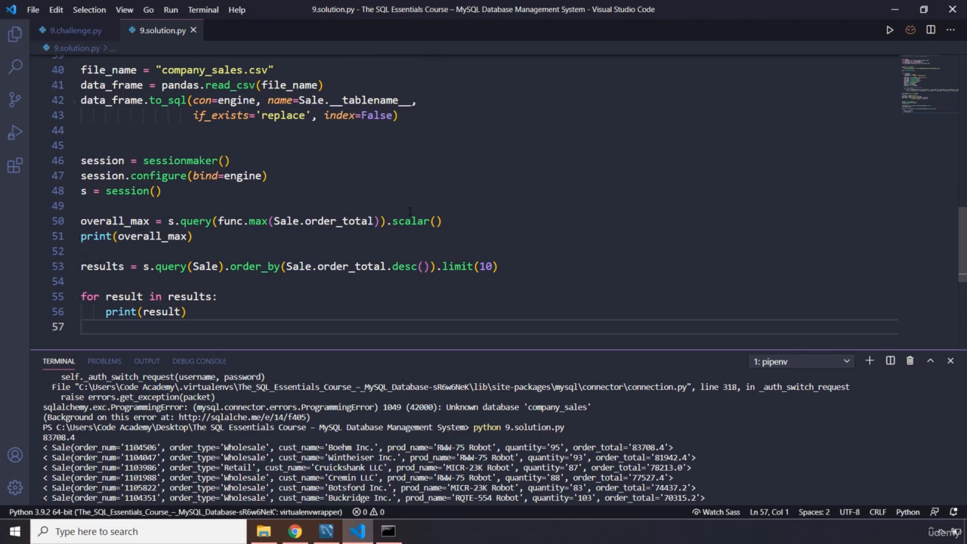
click(117, 236)
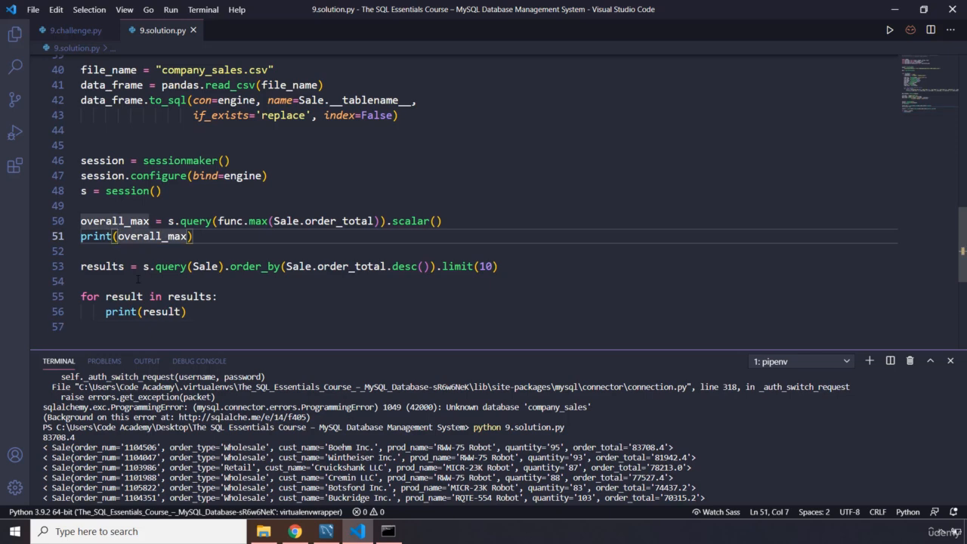
text("TH)
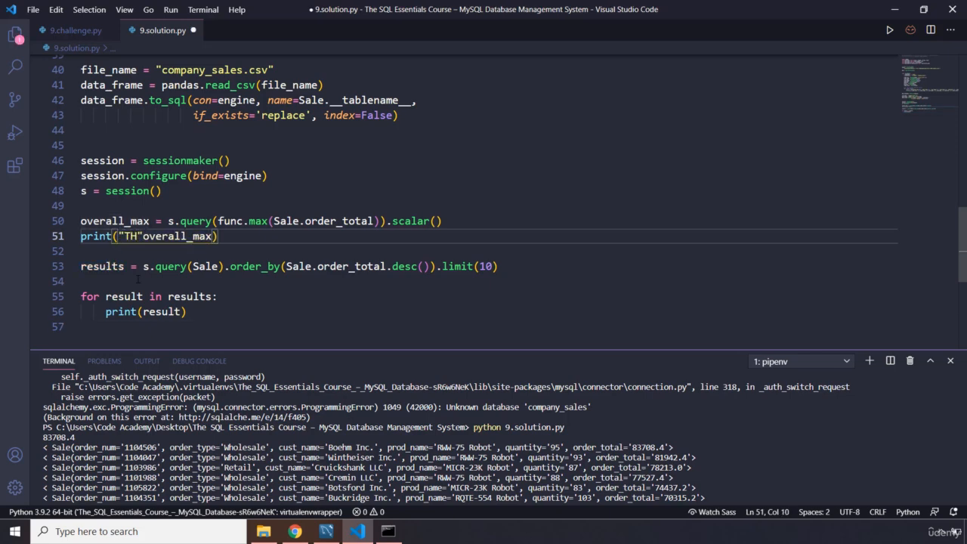
key(BackSpace)
text(he bi)
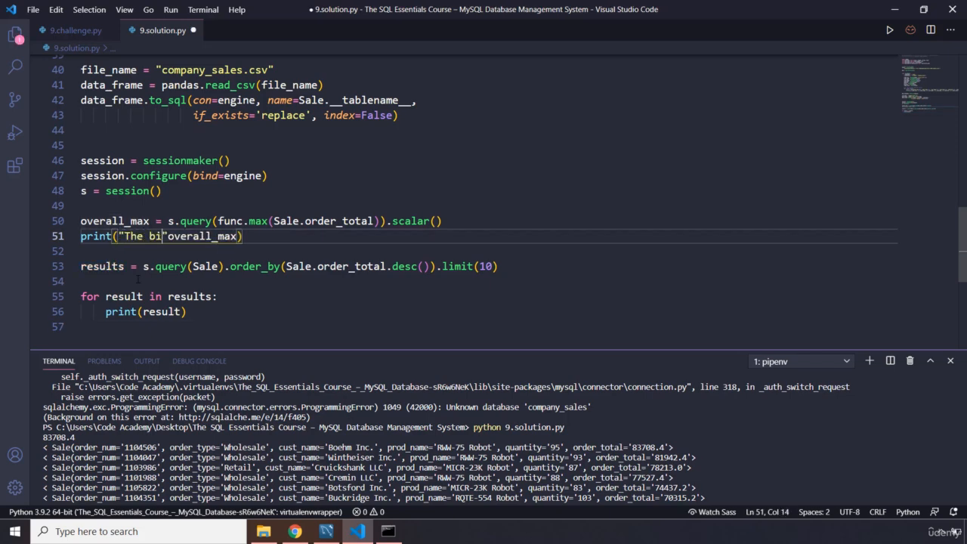
text(ggest order)
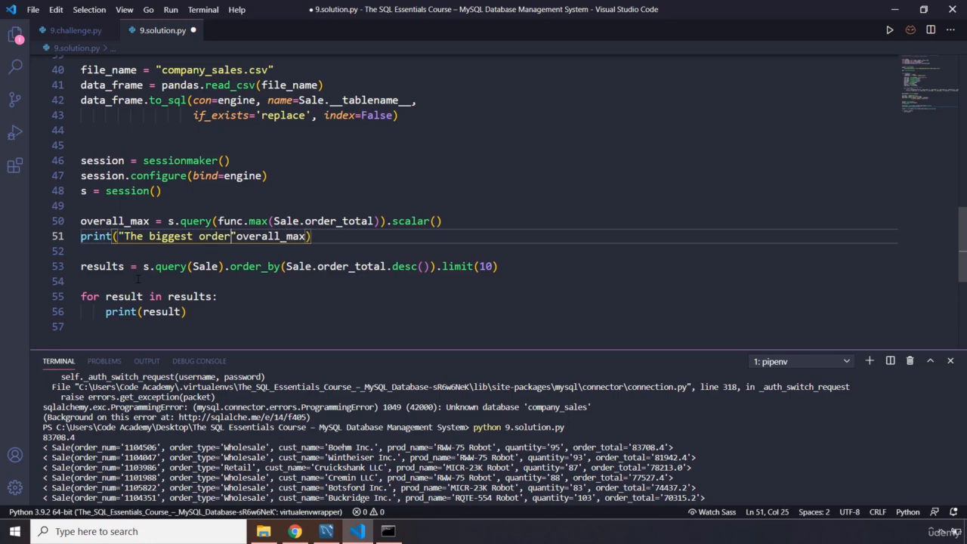
text(:",)
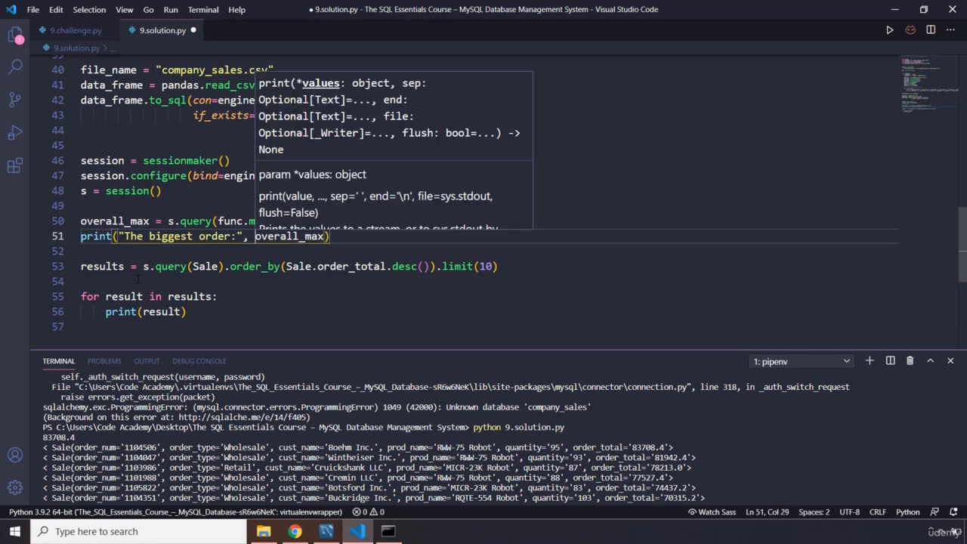
key(Down)
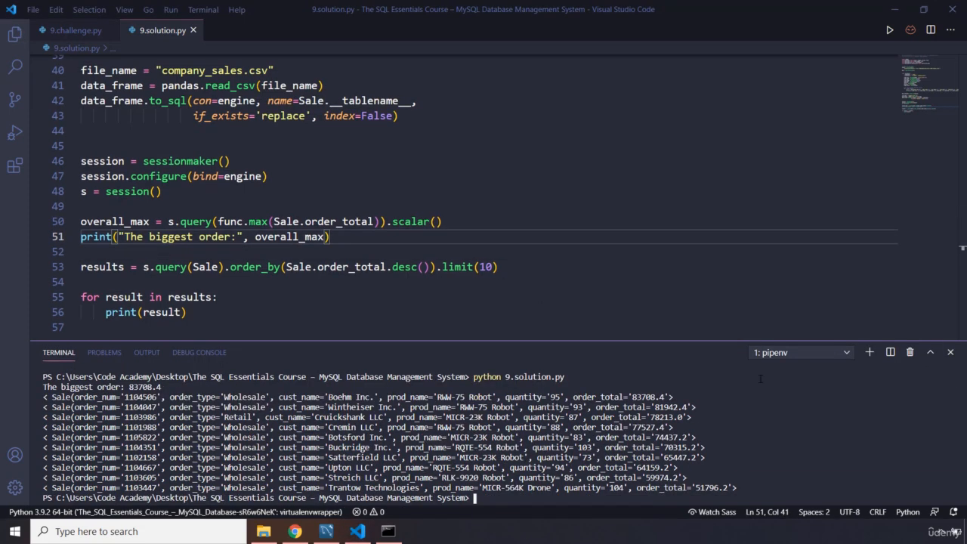
click(194, 297)
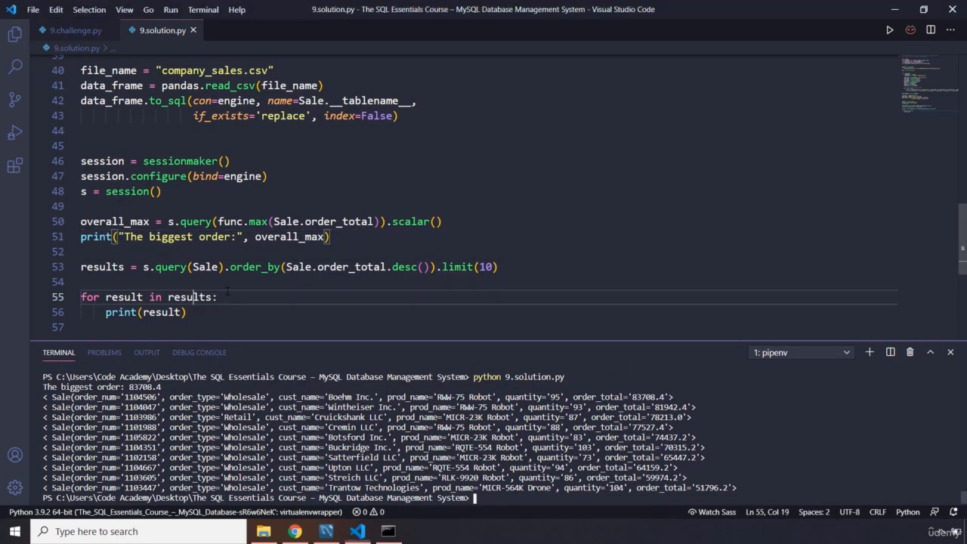
key(Up)
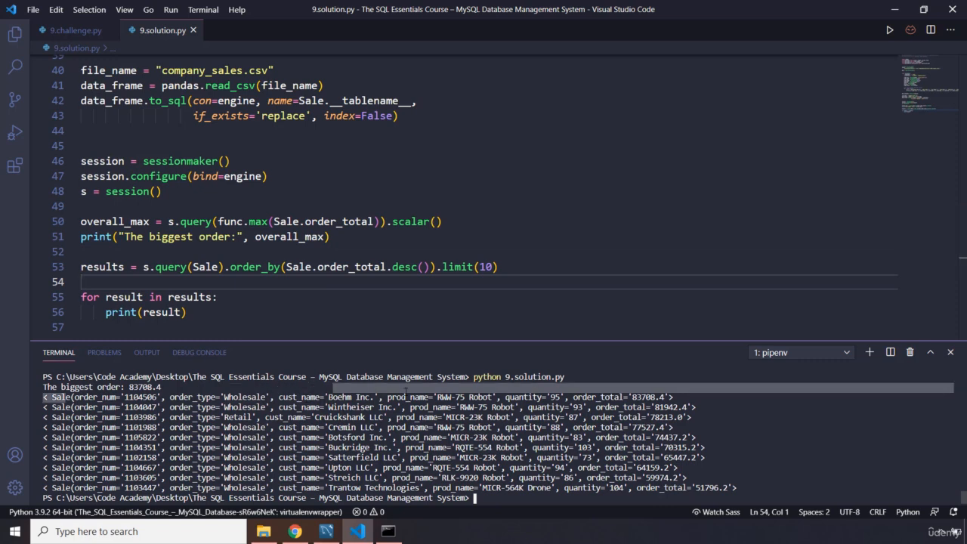
drag(67, 398, 408, 398)
click(433, 401)
drag(328, 398, 345, 398)
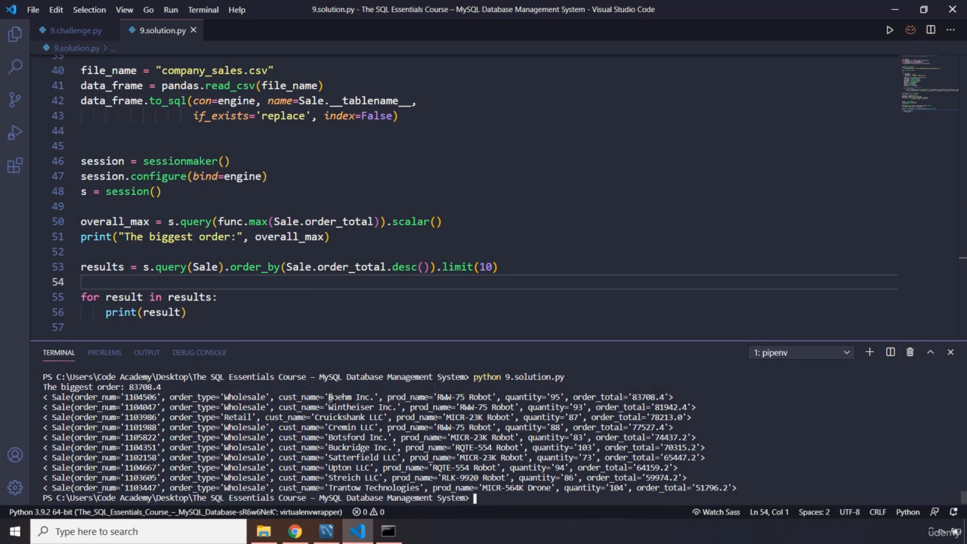
click(410, 389)
drag(166, 376, 30, 391)
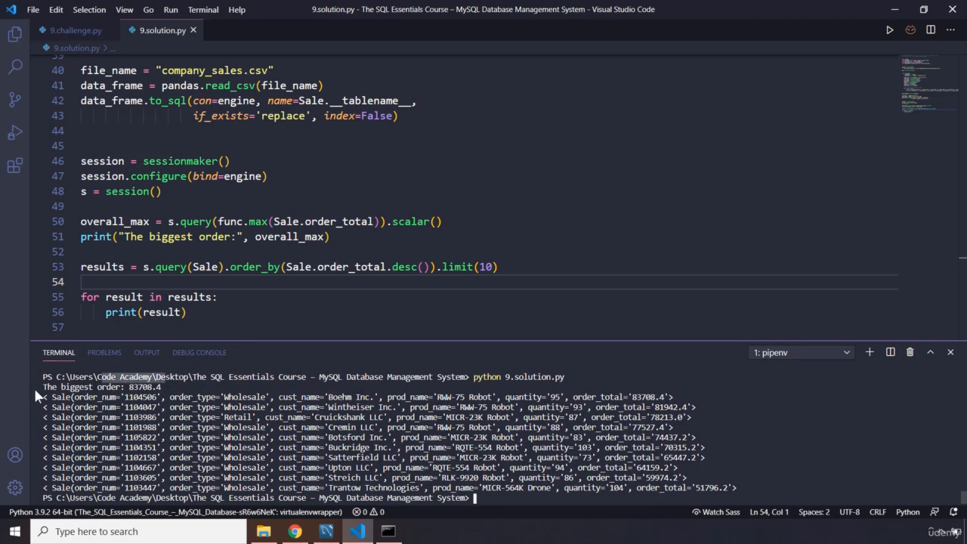
click(46, 393)
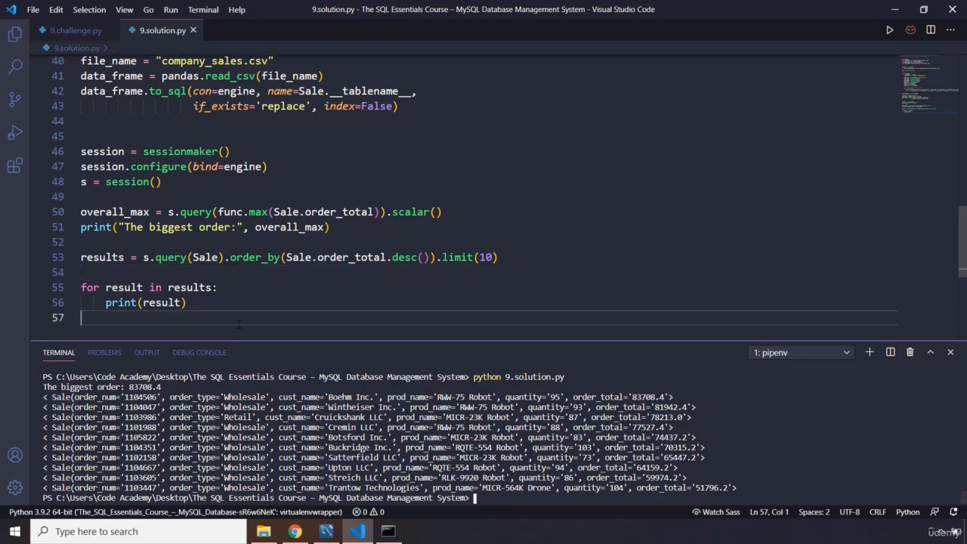
drag(225, 333, 35, 148)
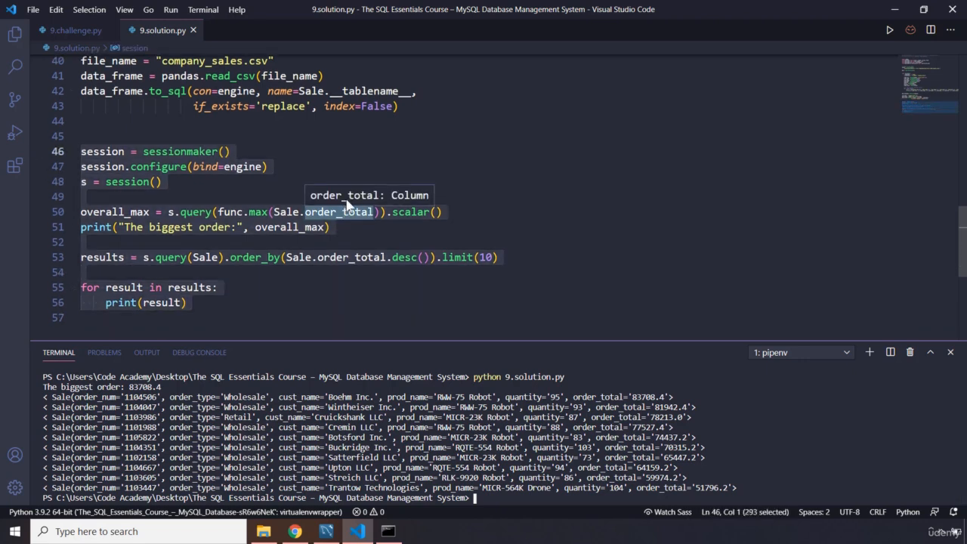
click(243, 198)
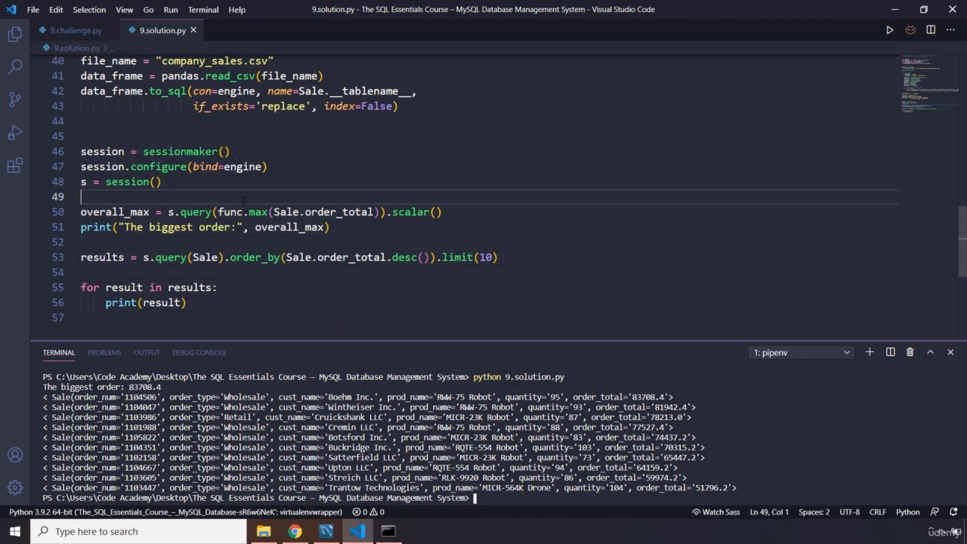